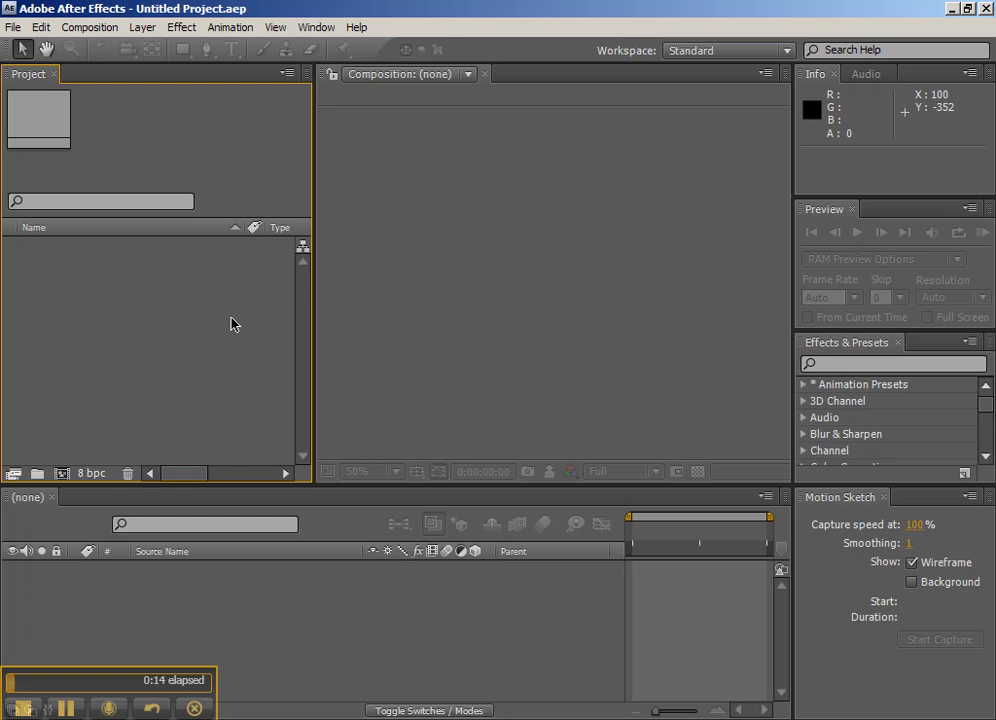
Switch to Photoshop, create a Film & Video document at NTSC DV Widescreen size, then close it and return to After Effects.
{"action": "left_click", "coordinate": [593, 719]}
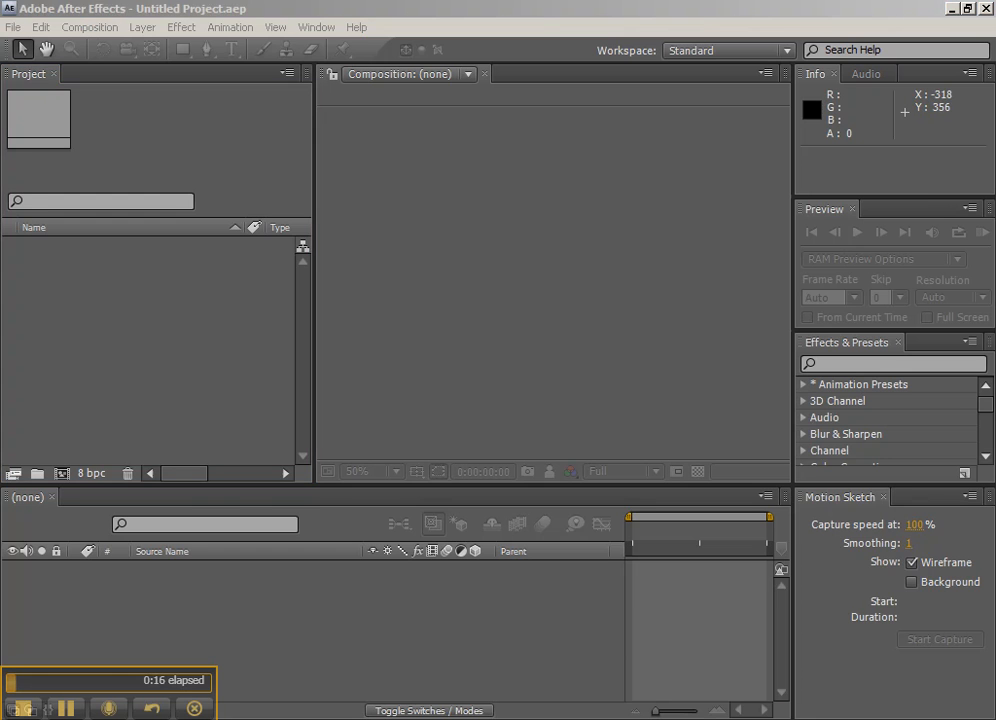
{"action": "left_click", "coordinate": [22, 45]}
{"action": "left_click", "coordinate": [30, 65]}
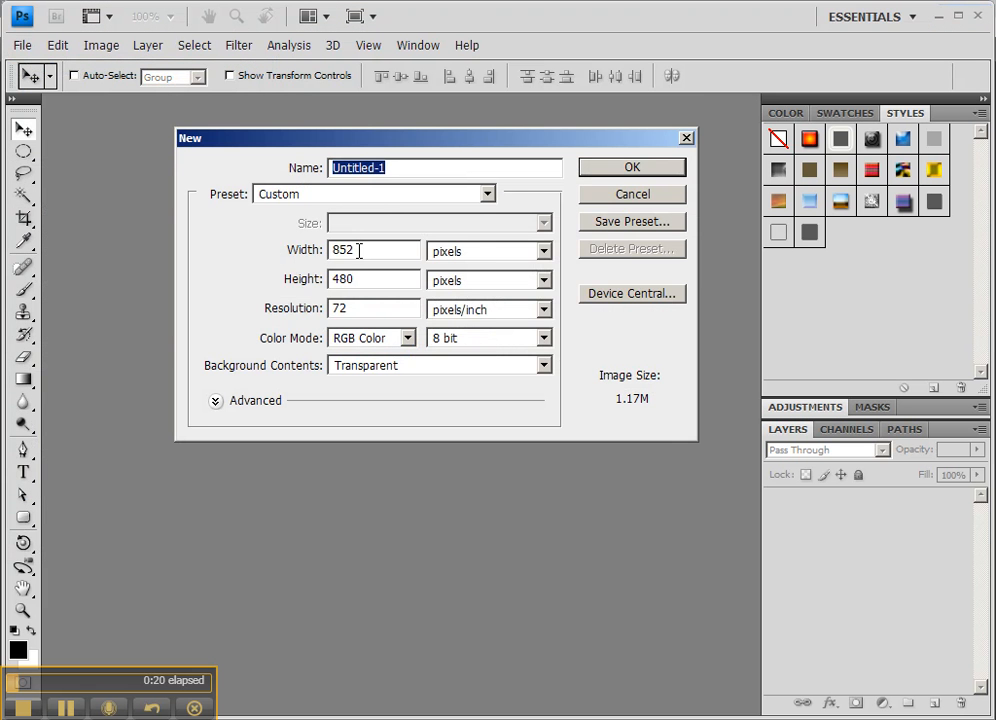
{"action": "left_click", "coordinate": [378, 198]}
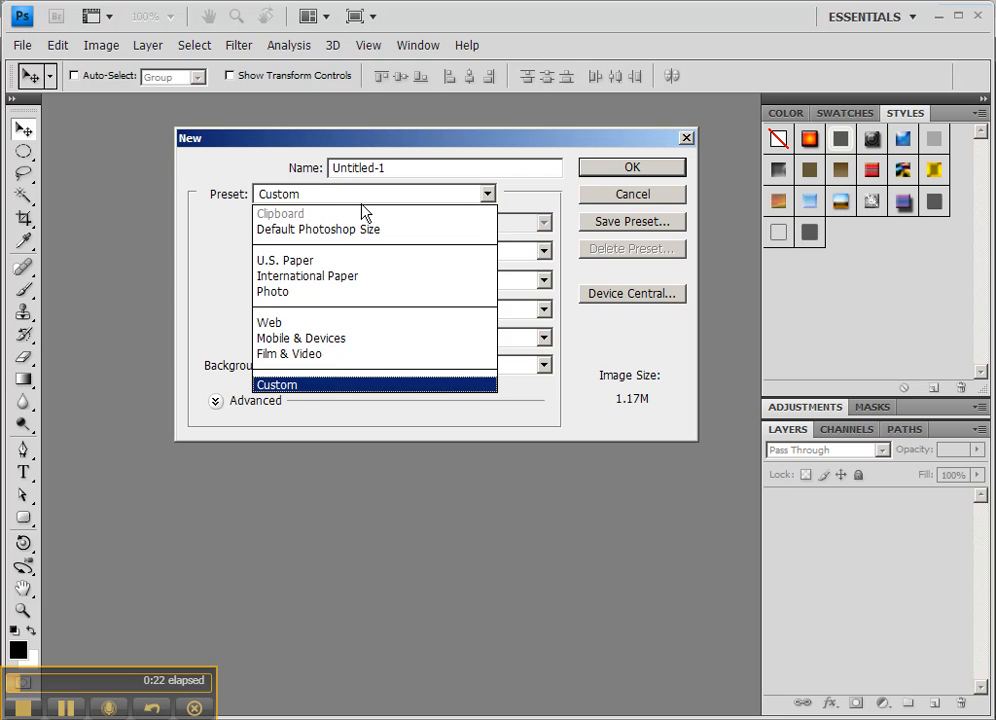
{"action": "left_click", "coordinate": [300, 354]}
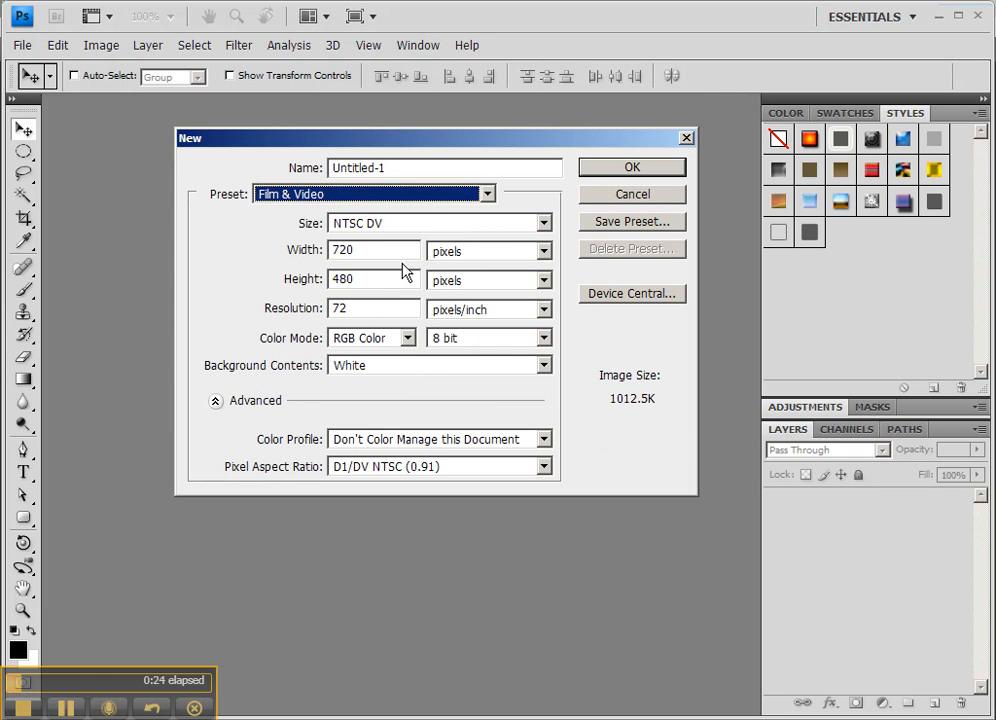
{"action": "left_click", "coordinate": [421, 232]}
{"action": "left_click", "coordinate": [410, 254]}
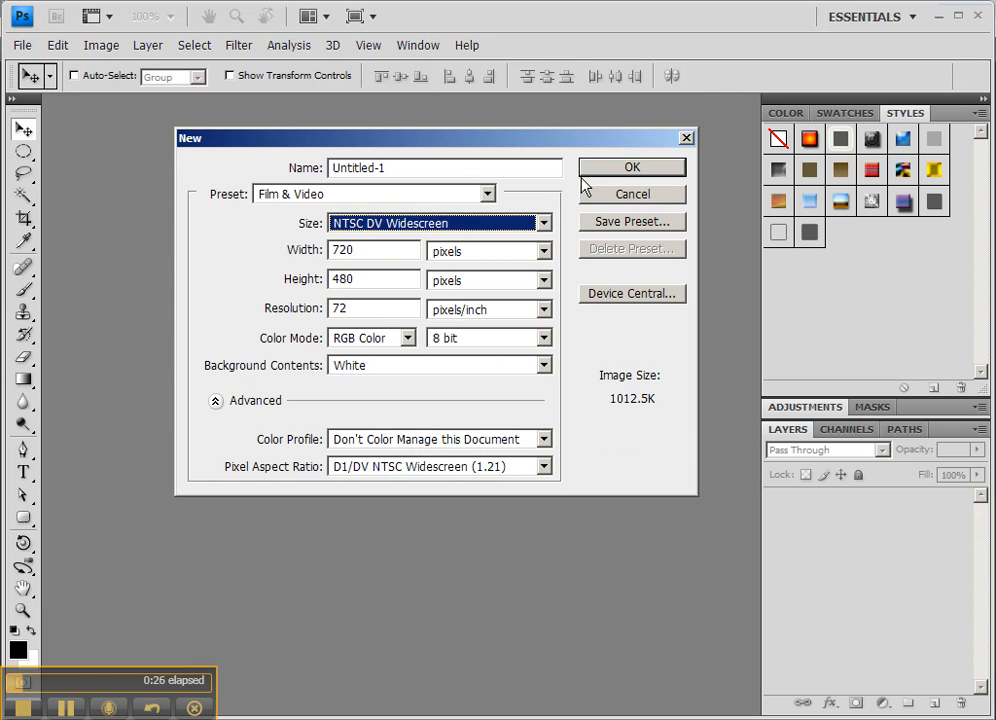
{"action": "left_click", "coordinate": [616, 170]}
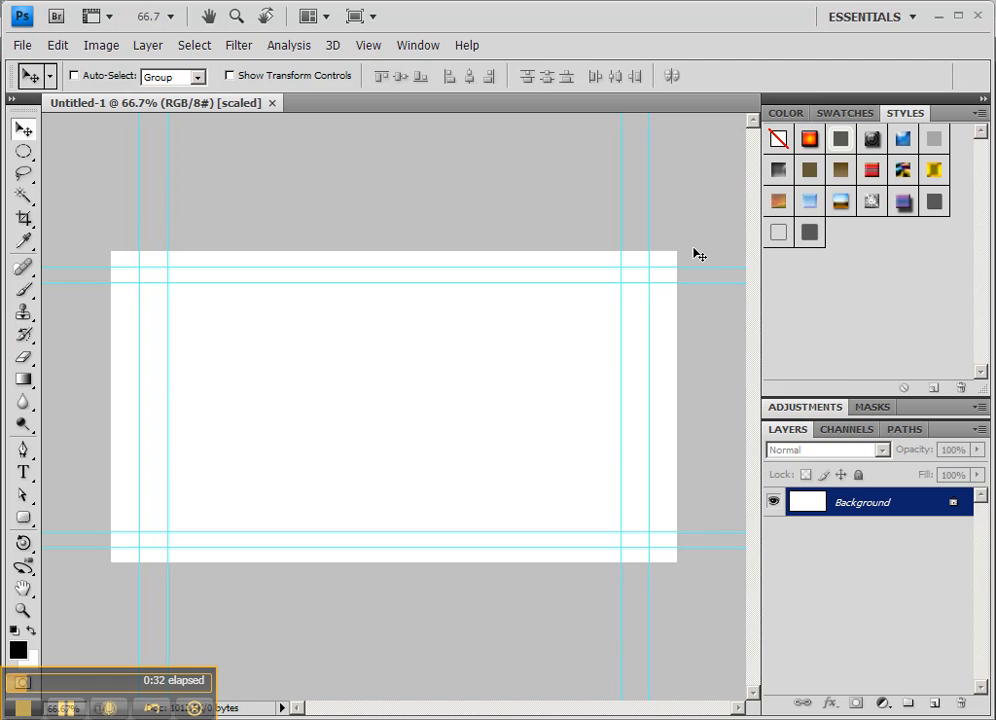
{"action": "left_click", "coordinate": [272, 104]}
{"action": "left_click", "coordinate": [486, 703]}
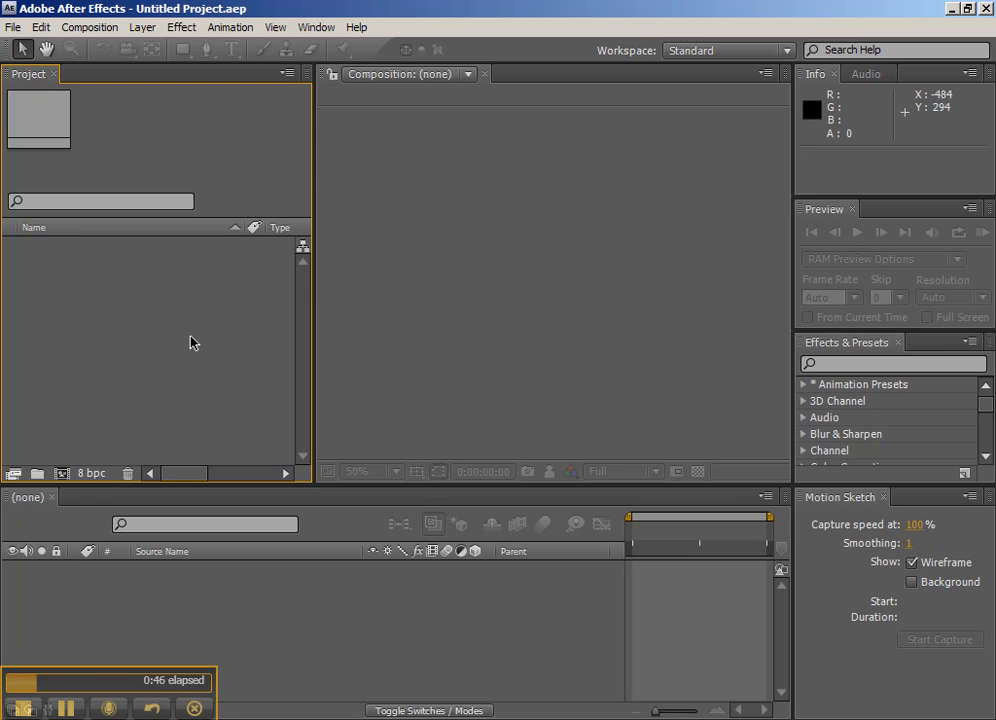
Start a new composition and choose the NTSC D1 Widescreen Square Pixel preset for it.
{"action": "left_click", "coordinate": [61, 473]}
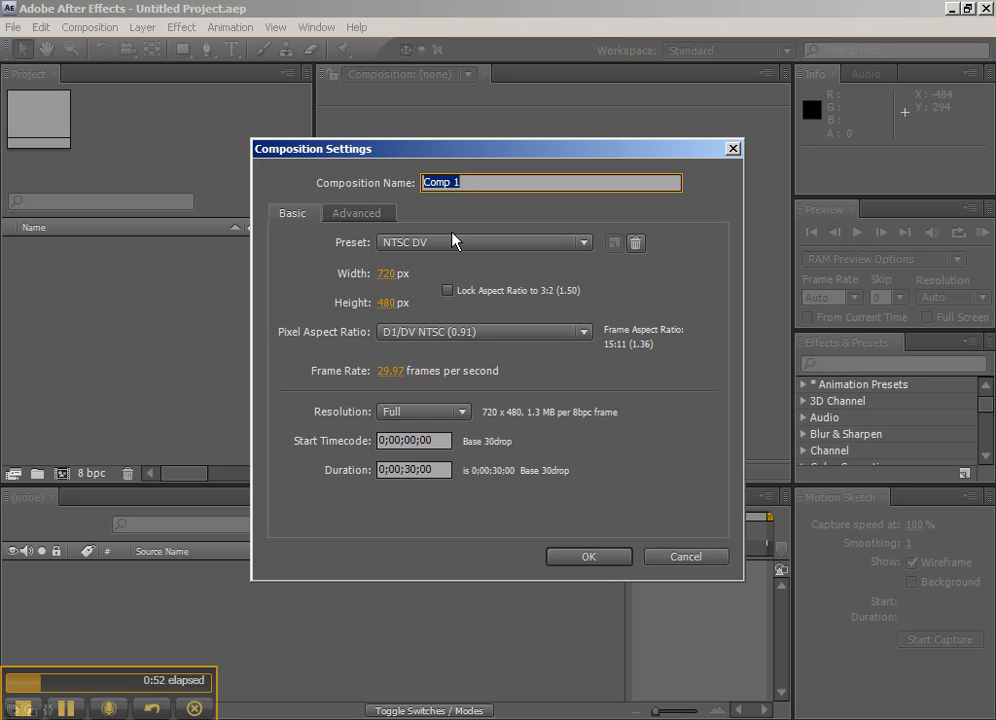
{"action": "left_click", "coordinate": [438, 467]}
{"action": "double_click", "coordinate": [438, 467]}
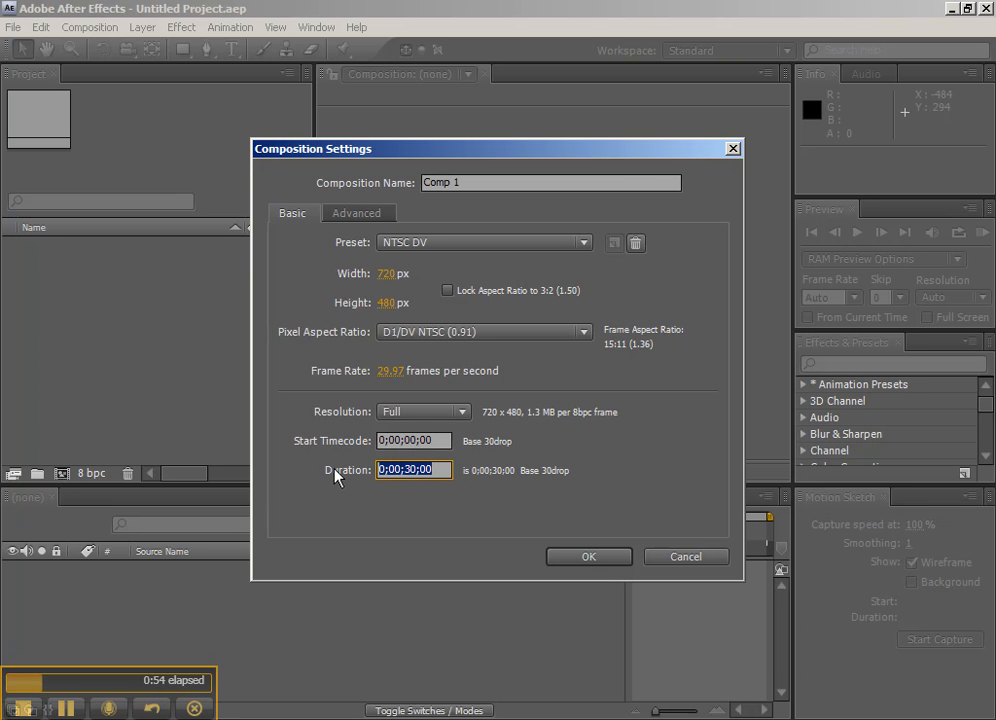
{"action": "left_click", "coordinate": [490, 248]}
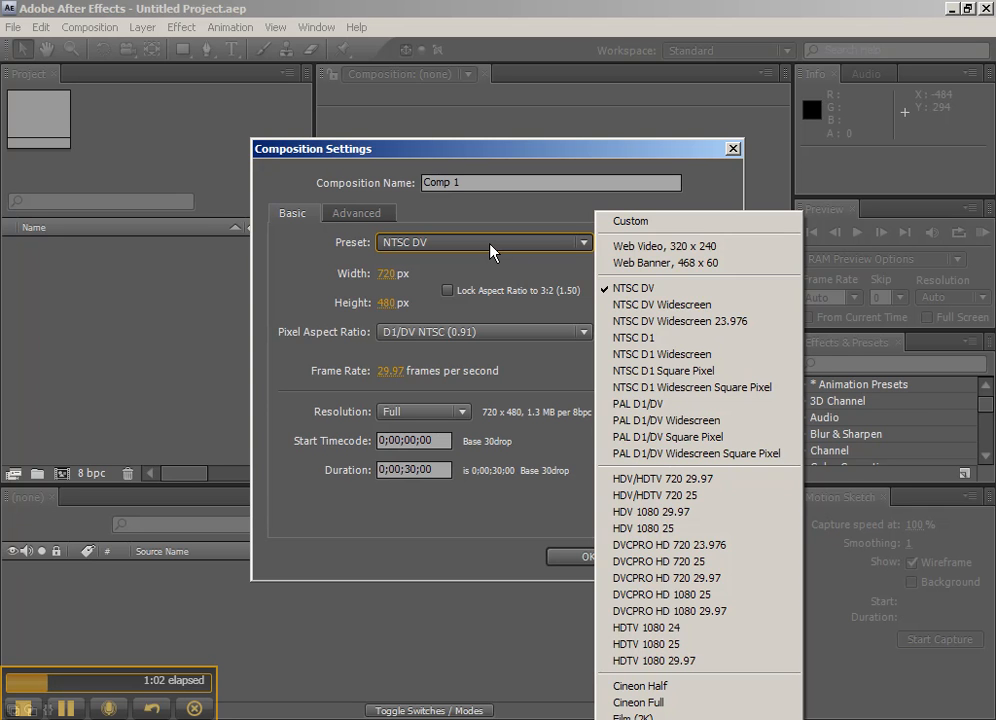
{"action": "left_click", "coordinate": [695, 305]}
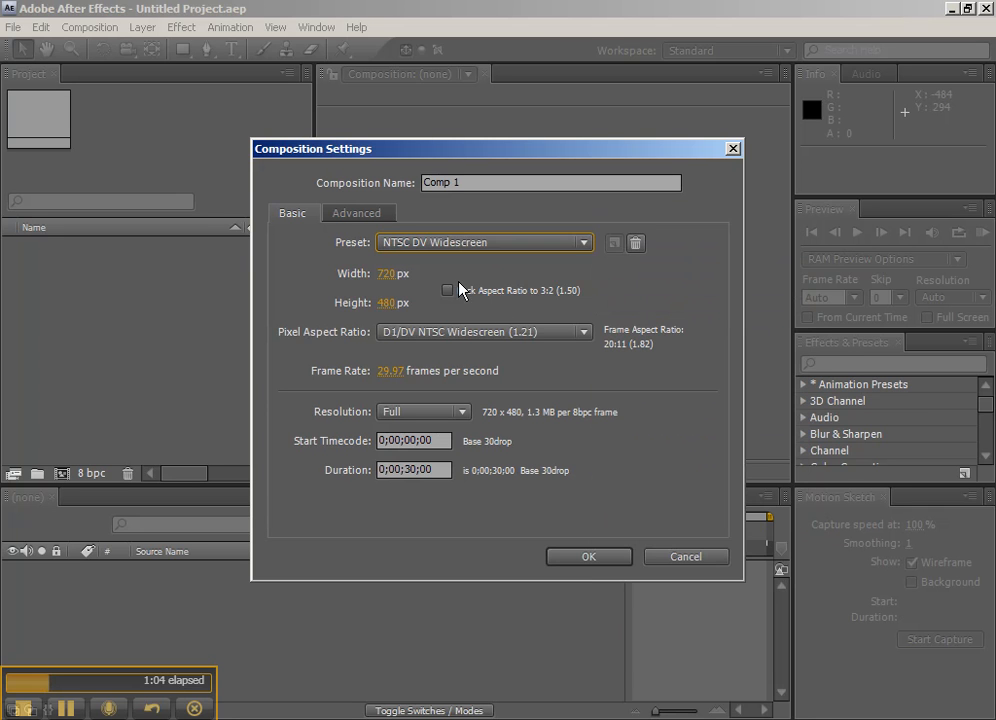
{"action": "left_click", "coordinate": [455, 248]}
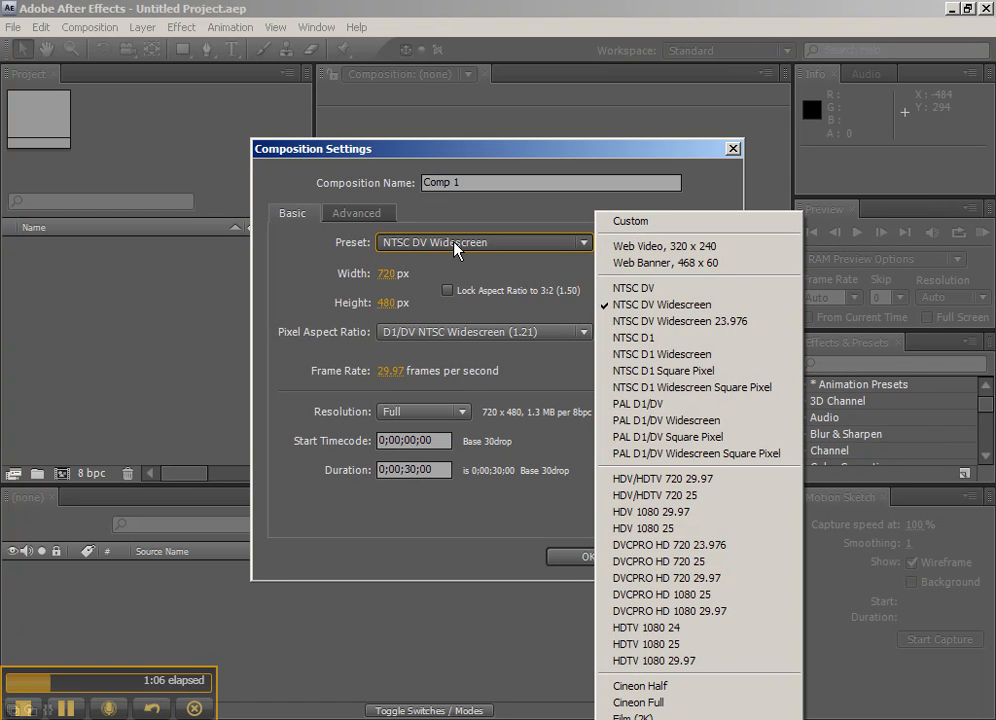
{"action": "left_click", "coordinate": [720, 395]}
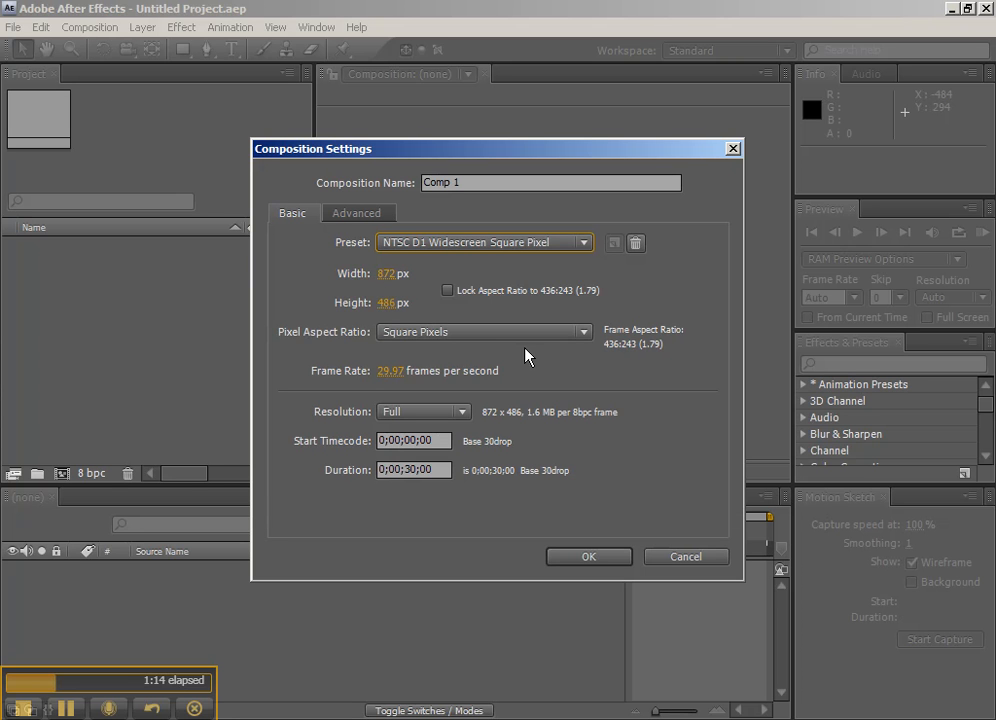
Set the composition's duration to 20000 and create the composition.
{"action": "left_click_drag", "start_coordinate": [440, 470], "coordinate": [296, 472]}
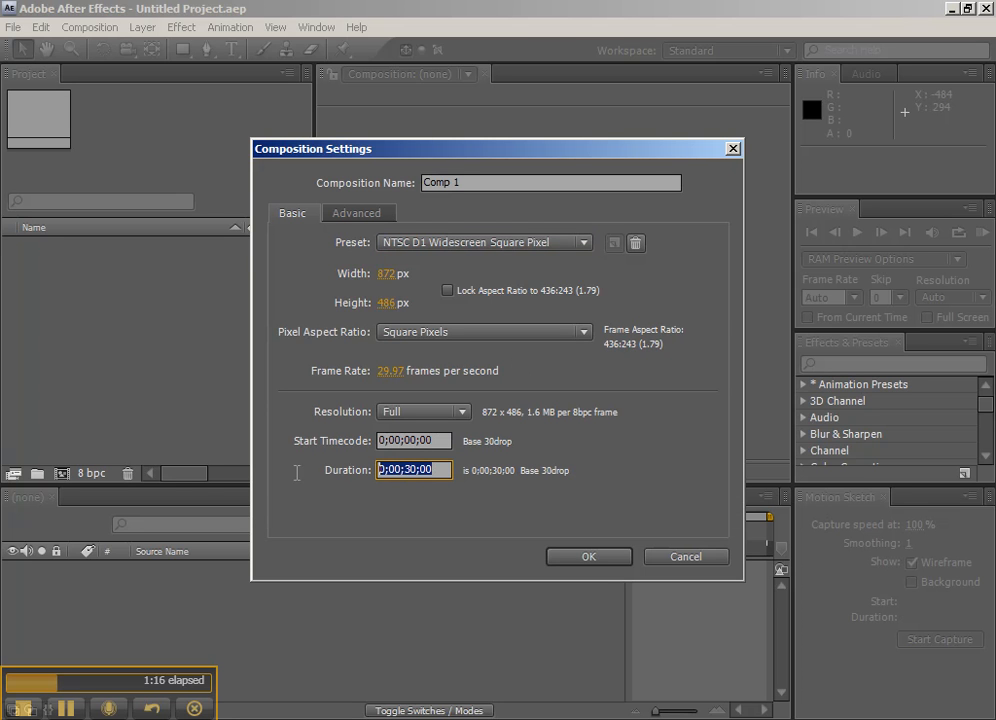
{"action": "type", "text": "20000"}
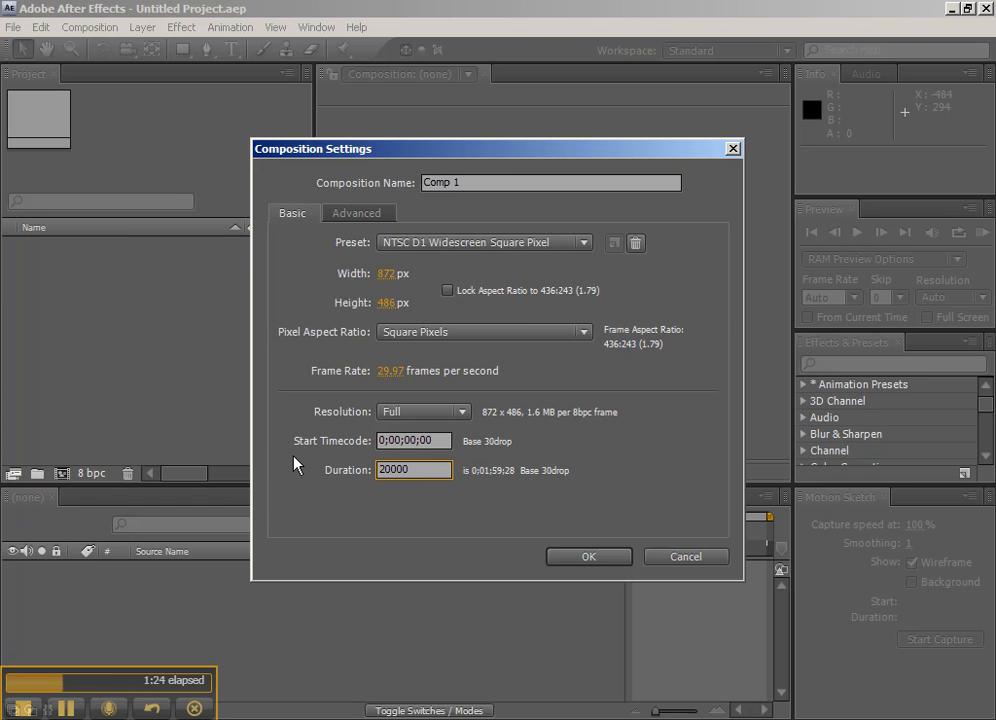
{"action": "left_click", "coordinate": [586, 553]}
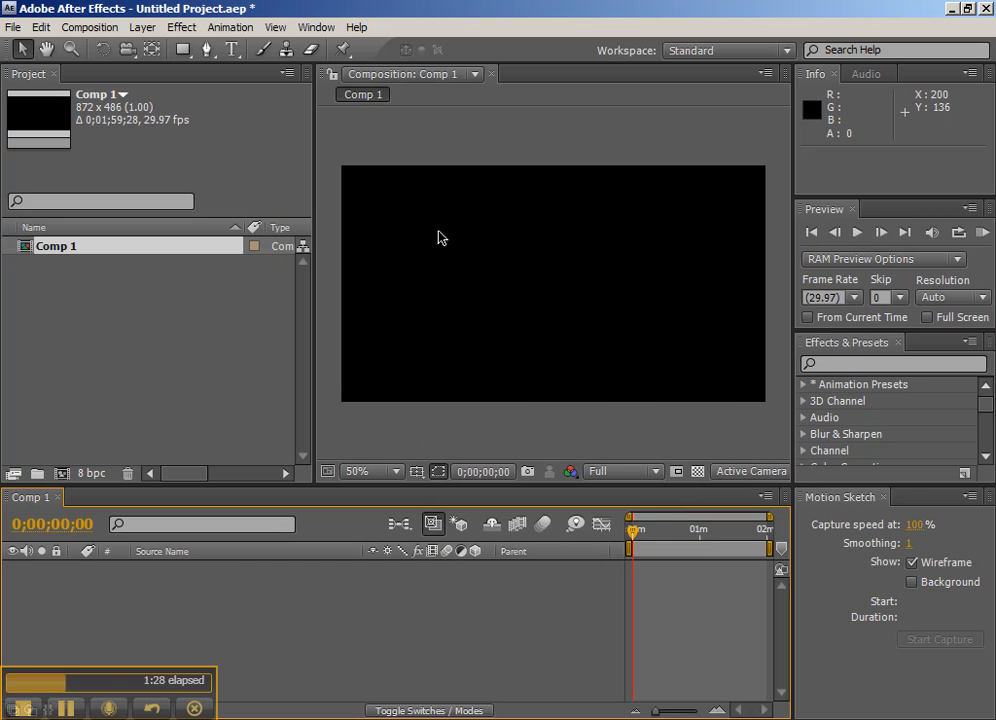
Add a full-frame 872 x 486 px solid in a medium purple color to the composition.
{"action": "key", "text": "ctrl+y"}
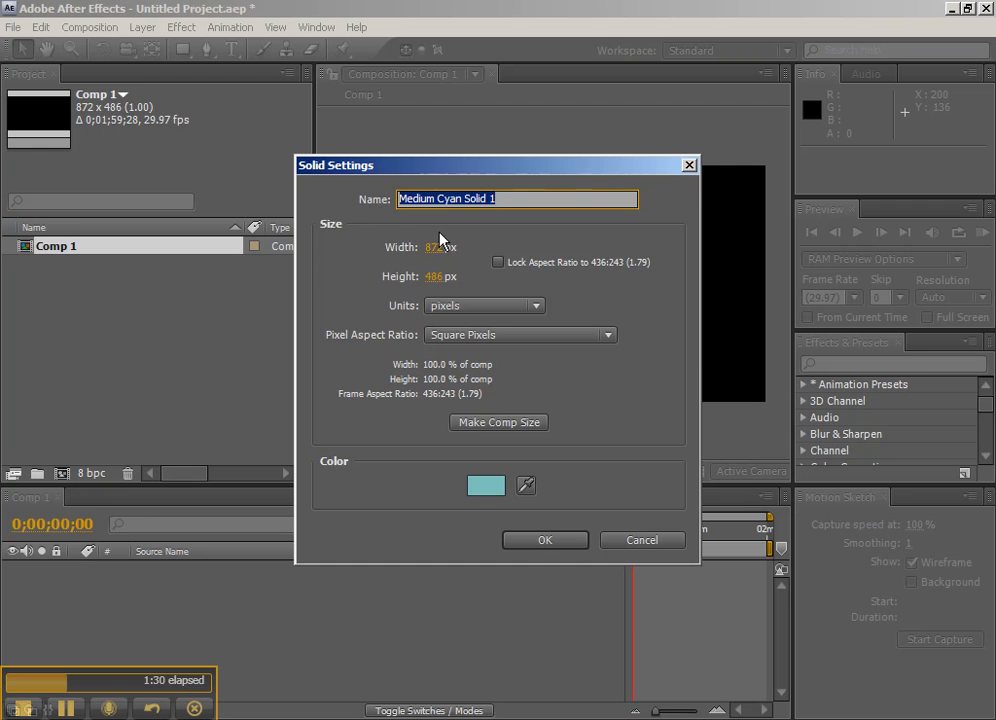
{"action": "left_click", "coordinate": [487, 484]}
{"action": "left_click_drag", "start_coordinate": [527, 396], "coordinate": [535, 295]}
{"action": "left_click", "coordinate": [401, 281]}
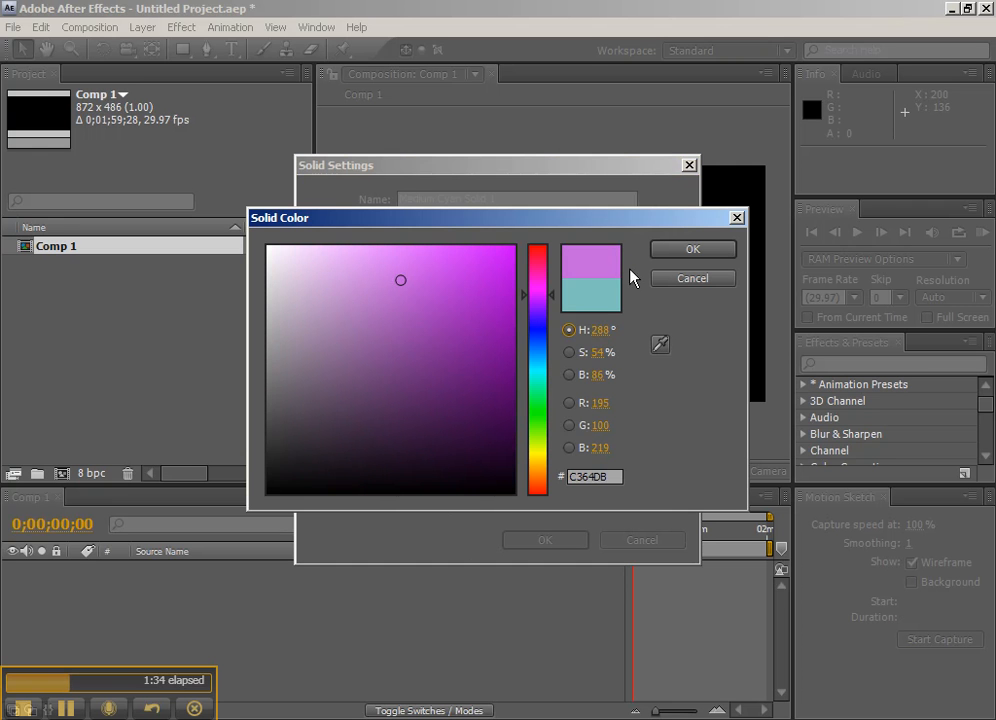
{"action": "left_click_drag", "start_coordinate": [375, 329], "coordinate": [409, 331]}
{"action": "left_click", "coordinate": [679, 252]}
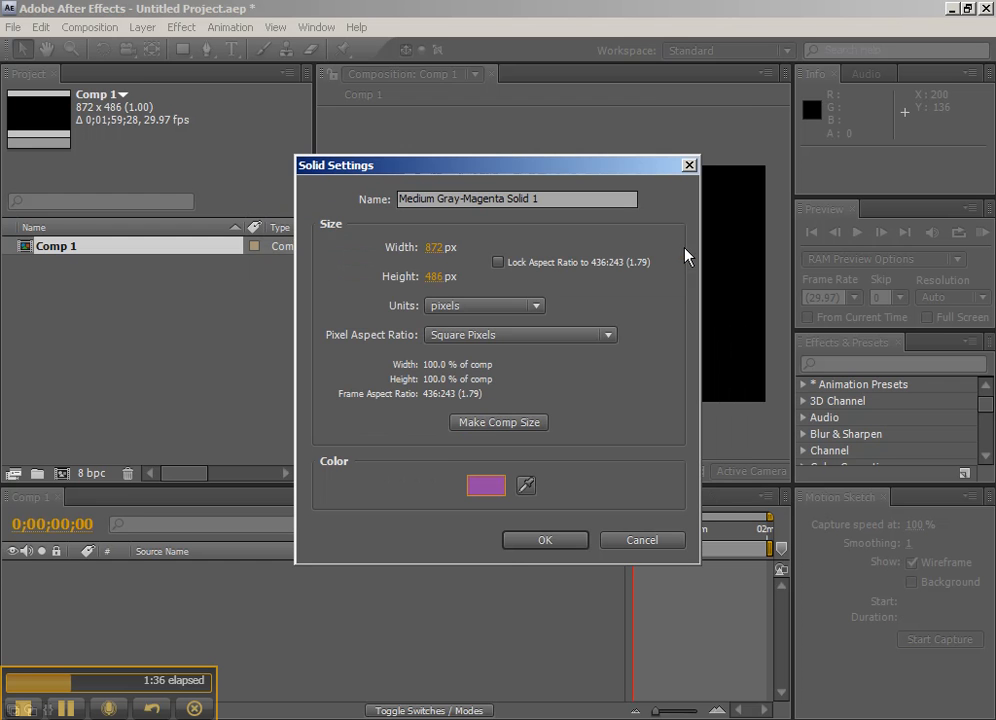
{"action": "left_click", "coordinate": [573, 540]}
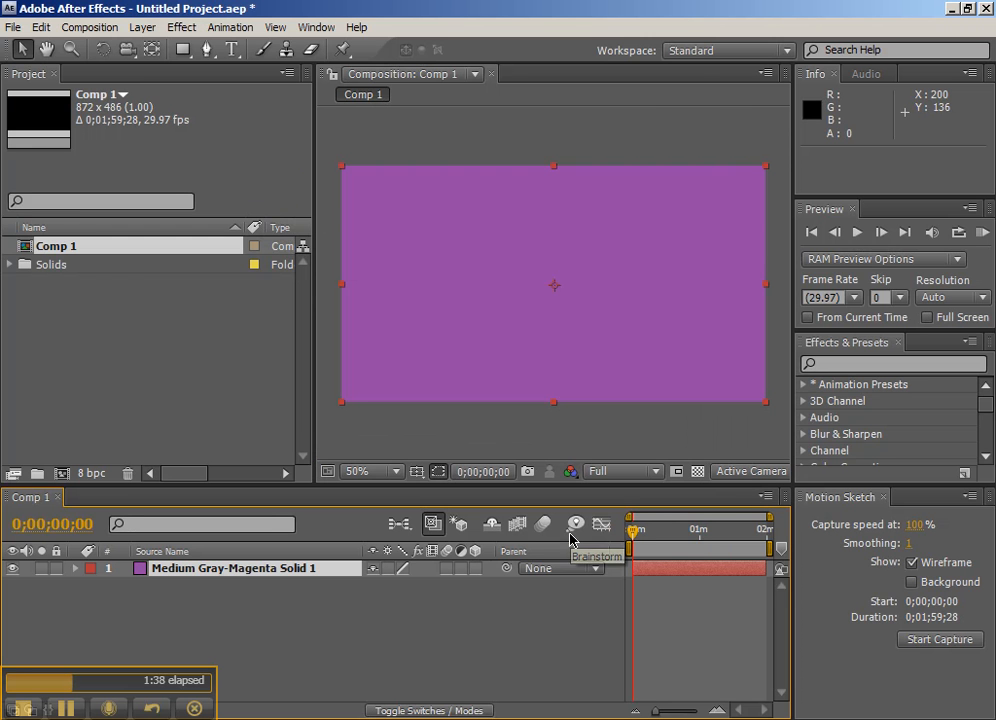
Add a text layer reading "Main Menu" in the upper-left area of the purple frame.
{"action": "left_click", "coordinate": [231, 49]}
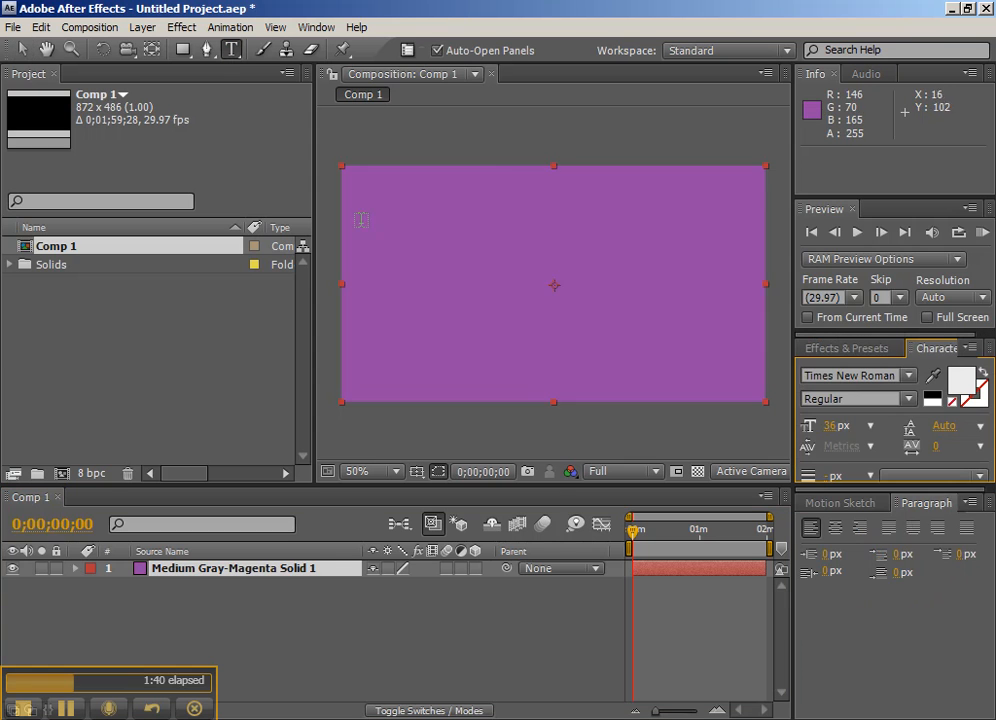
{"action": "left_click", "coordinate": [394, 214]}
{"action": "type", "text": "T"}
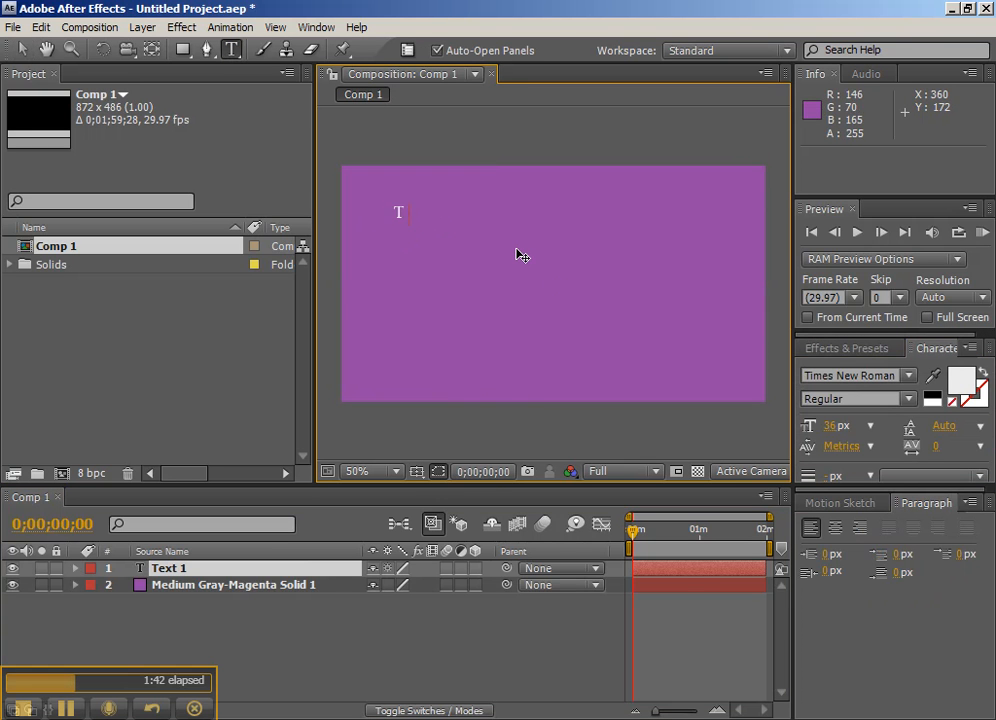
{"action": "type", "text": "itle HFE"}
{"action": "key", "text": "BackSpace"}
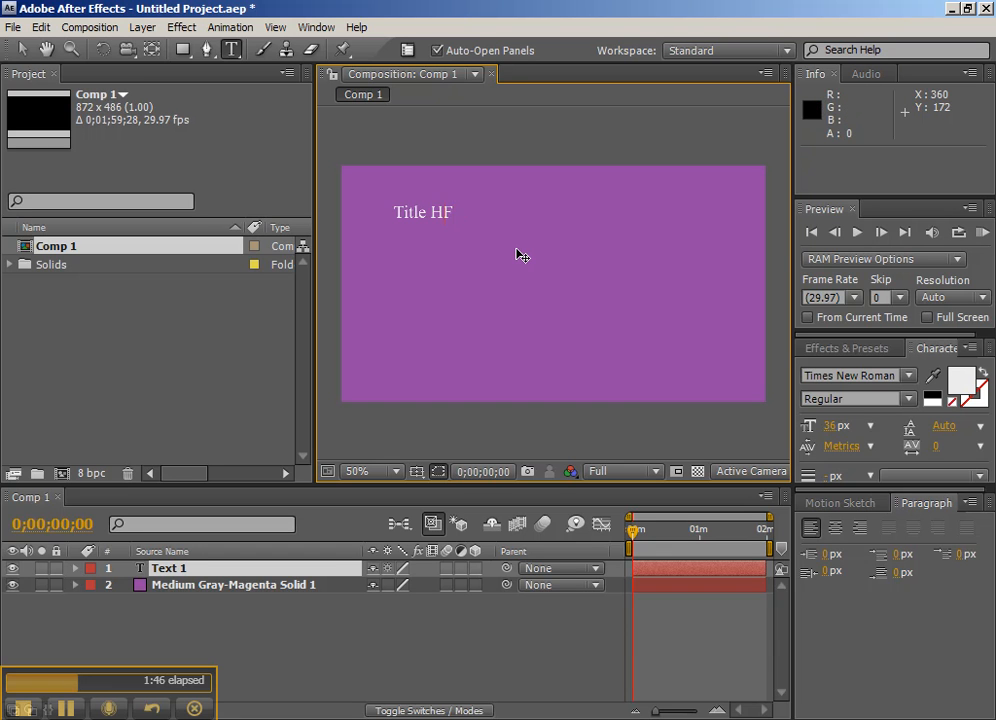
{"action": "key", "text": "BackSpace"}
{"action": "key", "text": "BackSpace"}
{"action": "key", "text": "BackSpace"}
{"action": "key", "text": "BackSpace"}
{"action": "key", "text": "BackSpace"}
{"action": "key", "text": "BackSpace"}
{"action": "key", "text": "BackSpace"}
{"action": "type", "text": "Man"}
{"action": "type", "text": "i"}
{"action": "key", "text": "BackSpace"}
{"action": "key", "text": "BackSpace"}
{"action": "type", "text": "in Menu"}
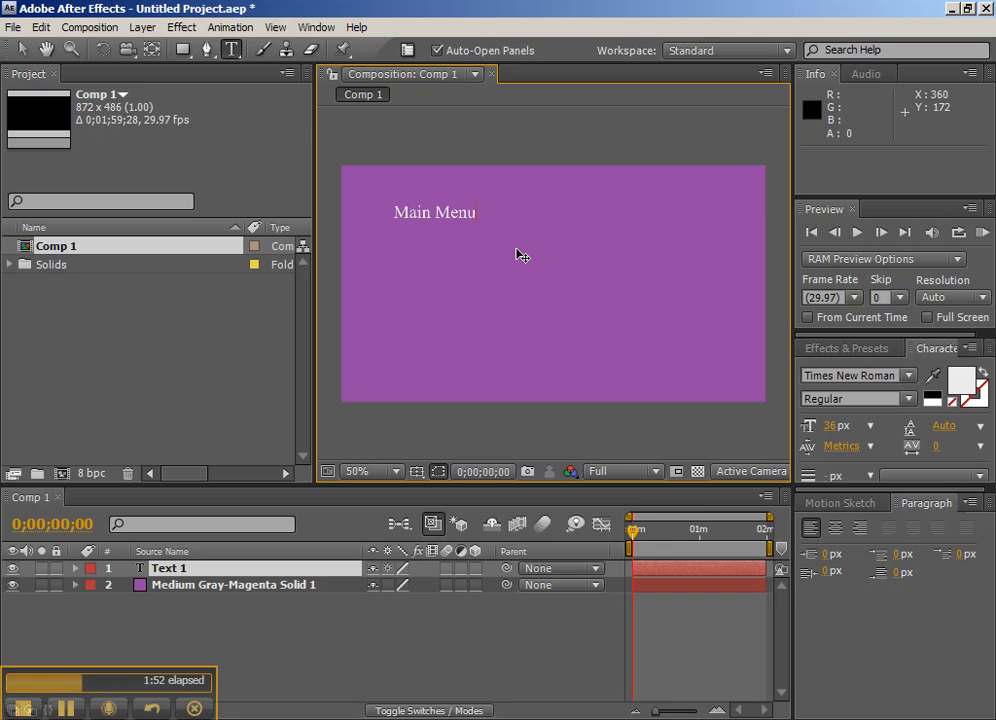
Enlarge the Main Menu text to about half the frame width and position it at about 58, 108.
{"action": "left_click", "coordinate": [22, 49]}
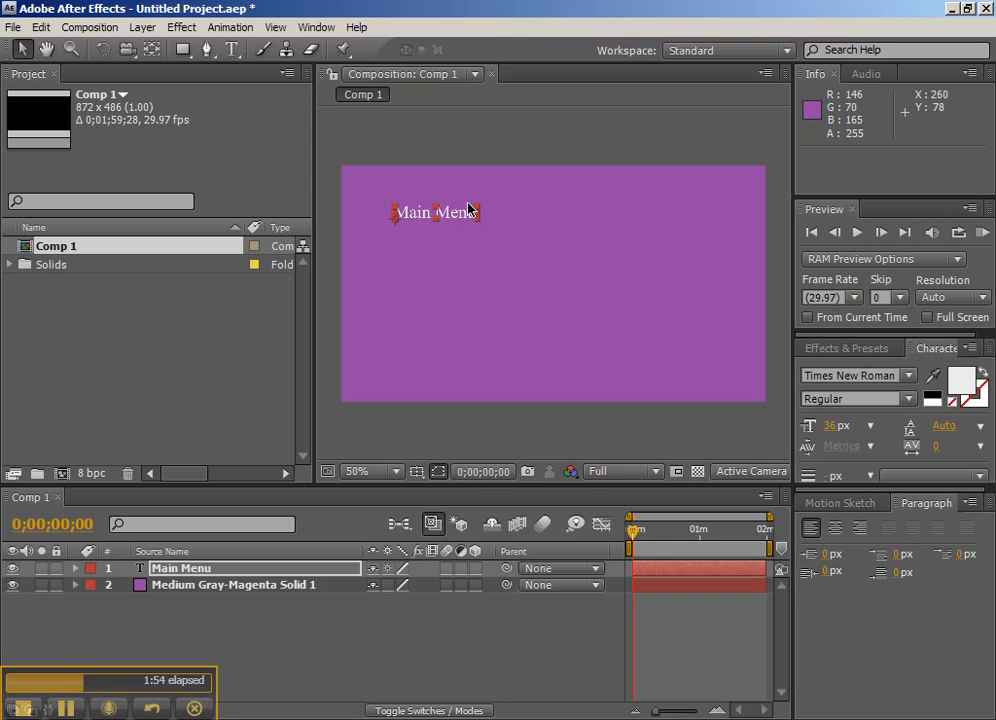
{"action": "left_click_drag", "start_coordinate": [476, 212], "coordinate": [509, 205]}
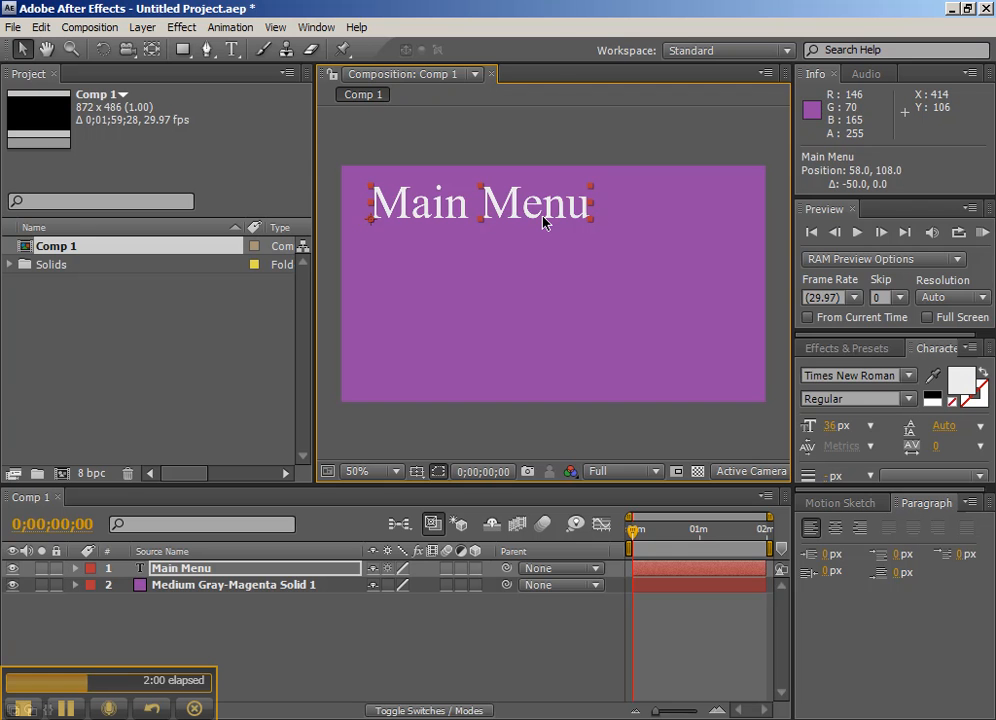
Duplicate the Main Menu text, shrink the copy to a small size and place it at about 542, 240.
{"action": "key", "text": "ctrl+d"}
{"action": "left_click_drag", "start_coordinate": [521, 228], "coordinate": [633, 316]}
{"action": "left_click_drag", "start_coordinate": [714, 283], "coordinate": [621, 314]}
{"action": "left_click_drag", "start_coordinate": [549, 307], "coordinate": [658, 287]}
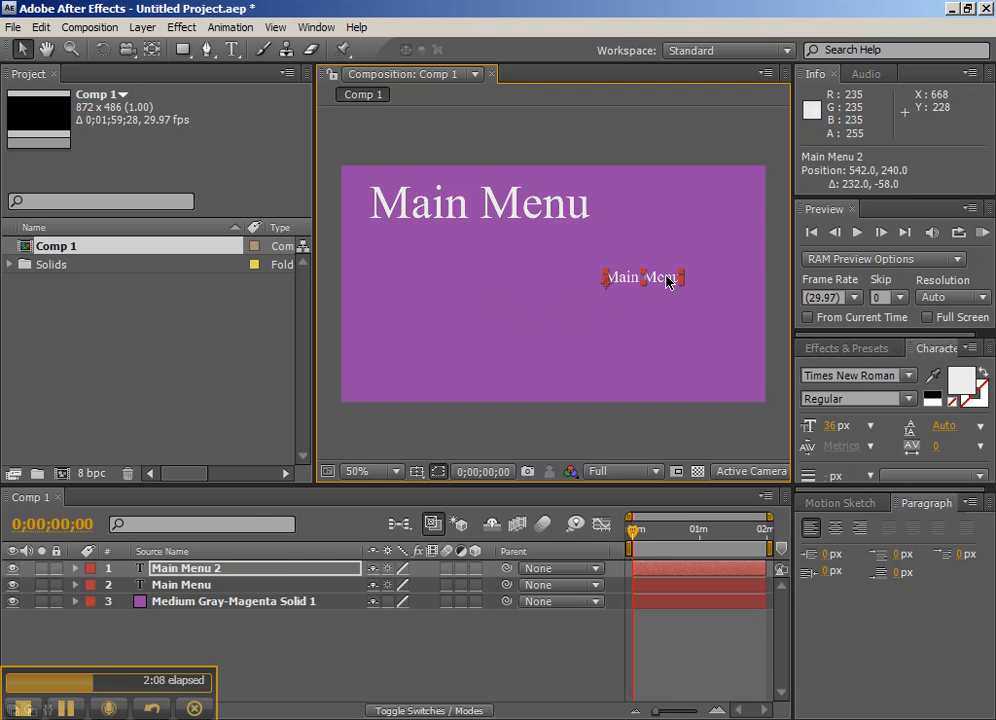
Change the wording of the small duplicated text to "Link 1".
{"action": "left_click", "coordinate": [231, 49]}
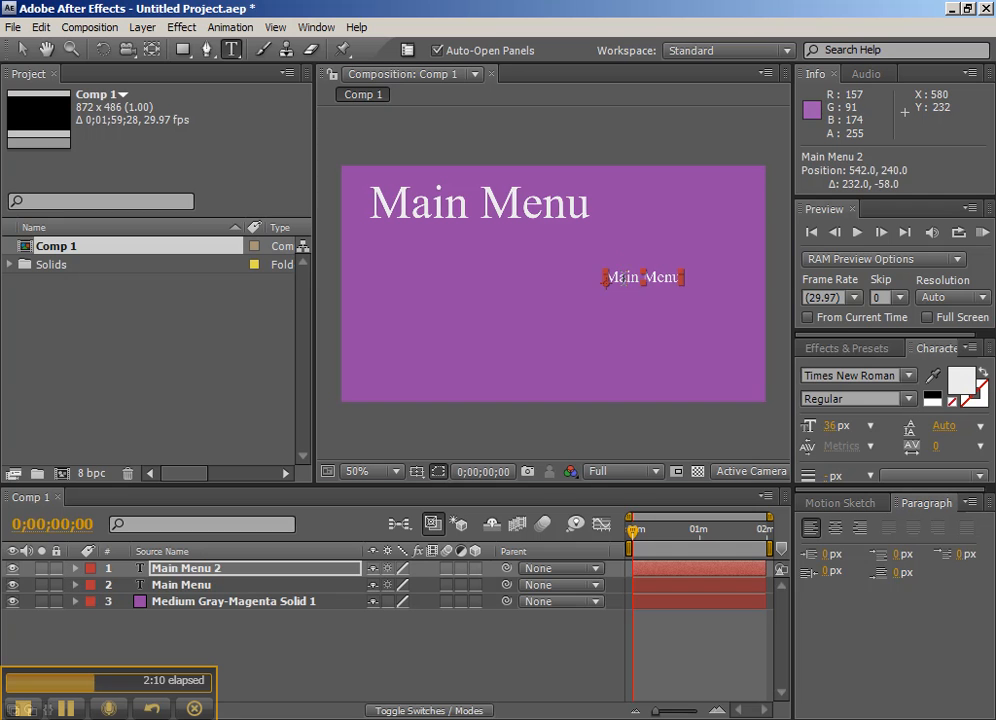
{"action": "double_click", "coordinate": [623, 279]}
{"action": "triple_click", "coordinate": [623, 279]}
{"action": "type", "text": "Link 1"}
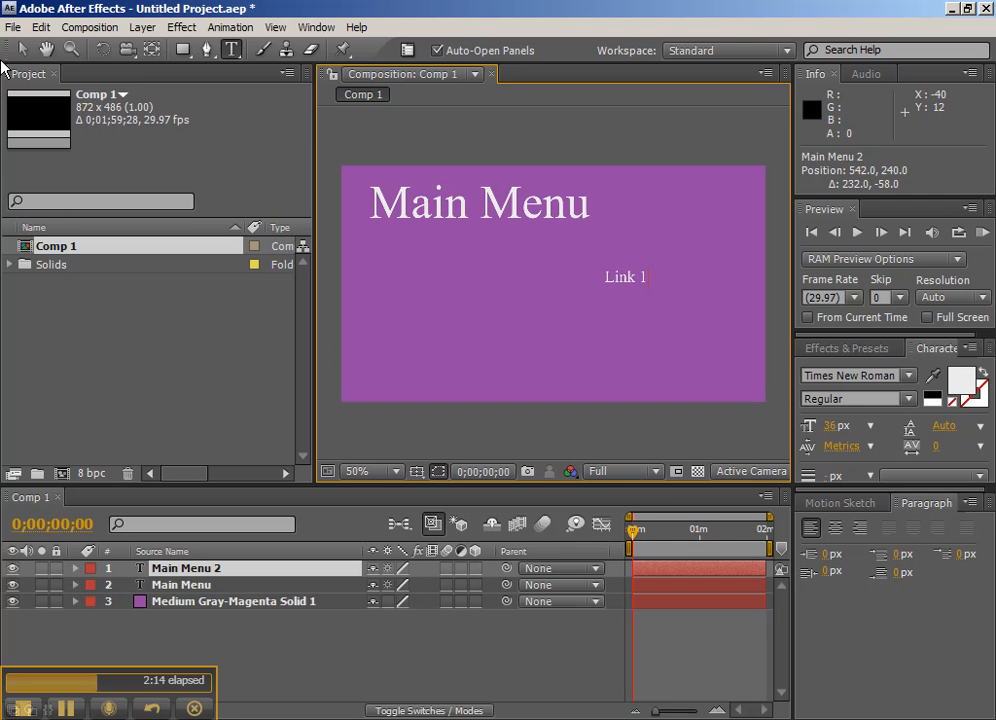
{"action": "left_click", "coordinate": [21, 49]}
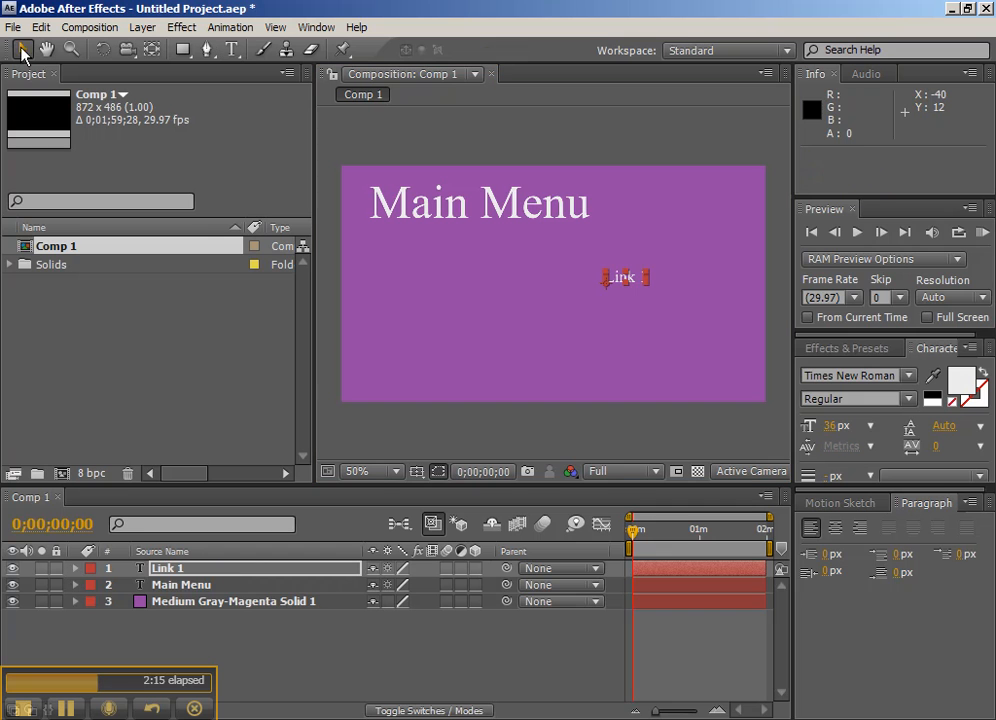
Duplicate the Link 1 text layer twice and stack the copies below it at about 542, 282 and 542, 320.
{"action": "left_click", "coordinate": [167, 569]}
{"action": "key", "text": "ctrl+d"}
{"action": "key", "text": "ctrl+d"}
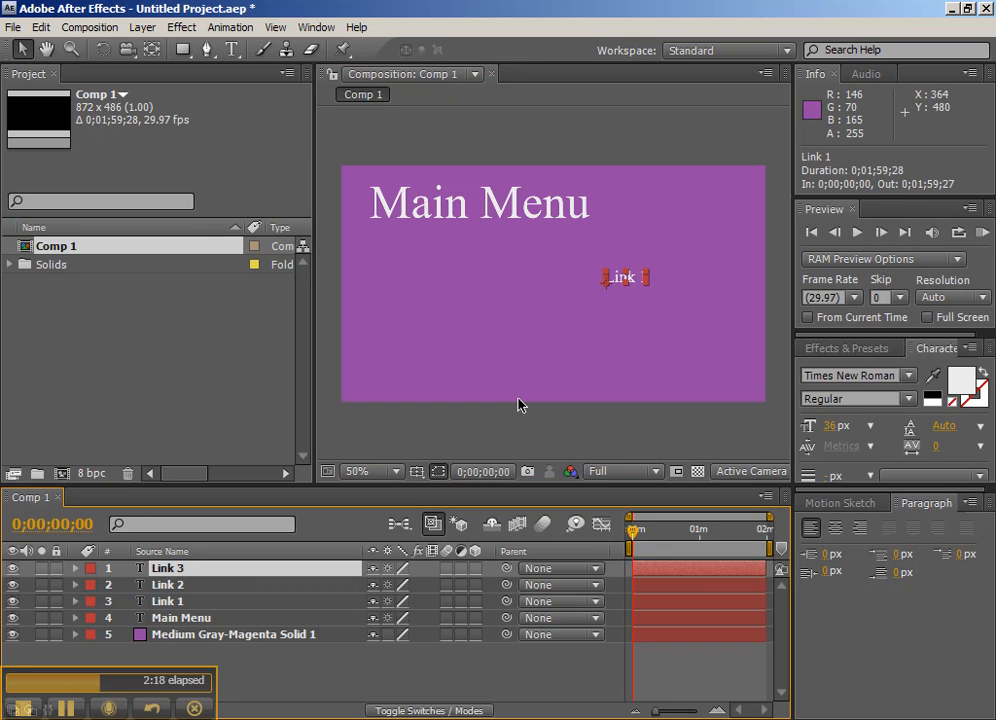
{"action": "left_click_drag", "start_coordinate": [622, 279], "coordinate": [636, 296]}
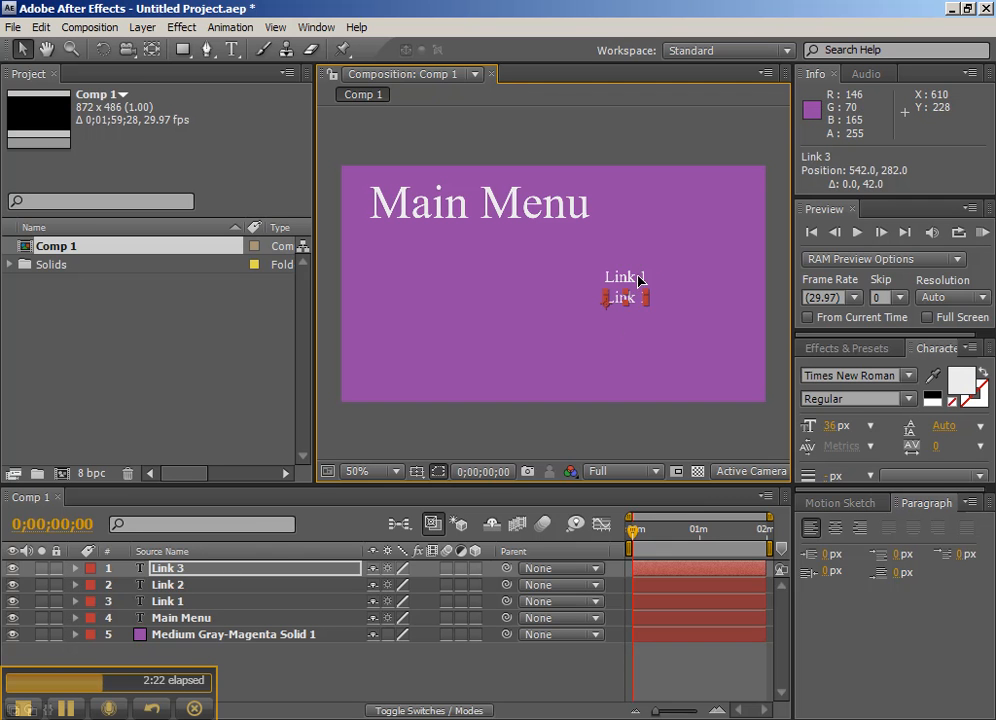
{"action": "left_click_drag", "start_coordinate": [638, 282], "coordinate": [638, 316]}
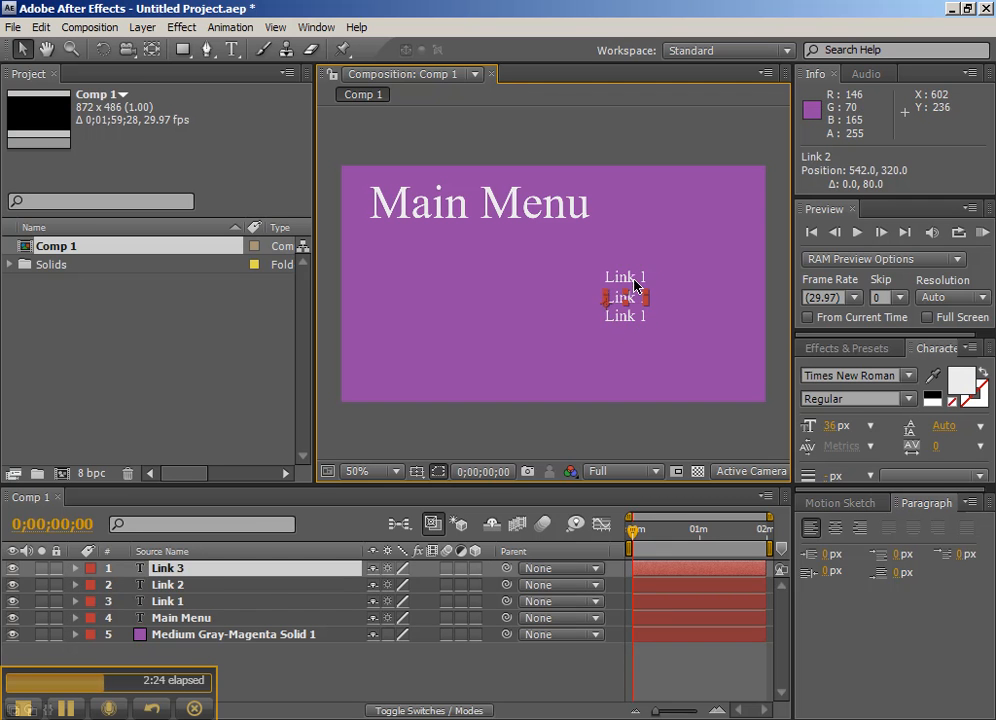
{"action": "left_click", "coordinate": [627, 281], "text": "shift"}
{"action": "left_click", "coordinate": [629, 316], "text": "shift"}
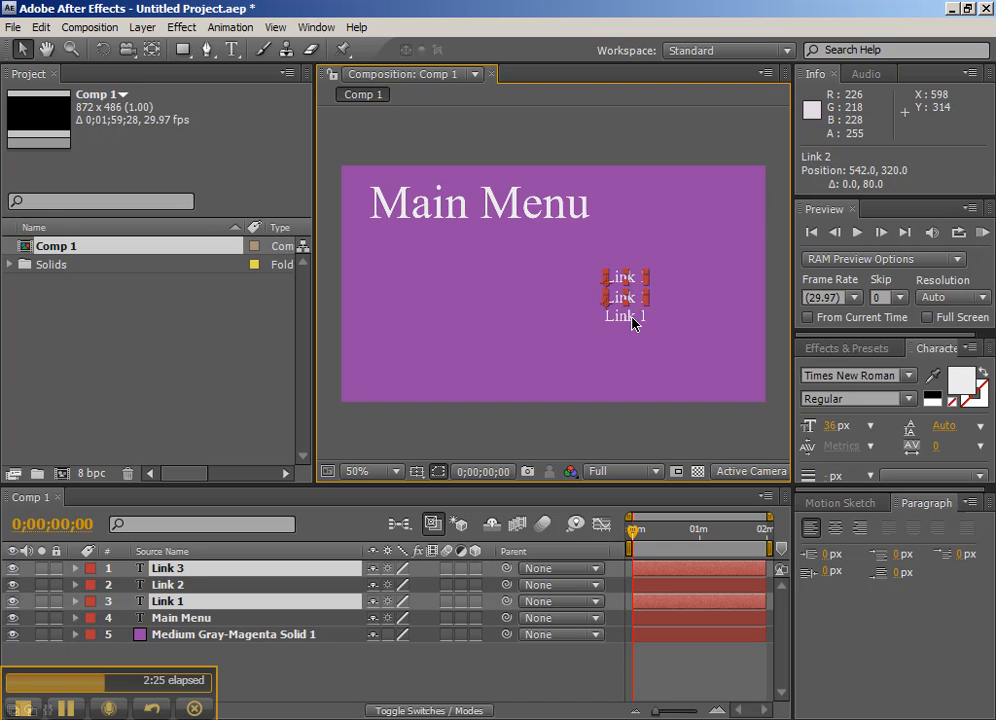
{"action": "left_click", "coordinate": [490, 208]}
{"action": "left_click", "coordinate": [156, 369]}
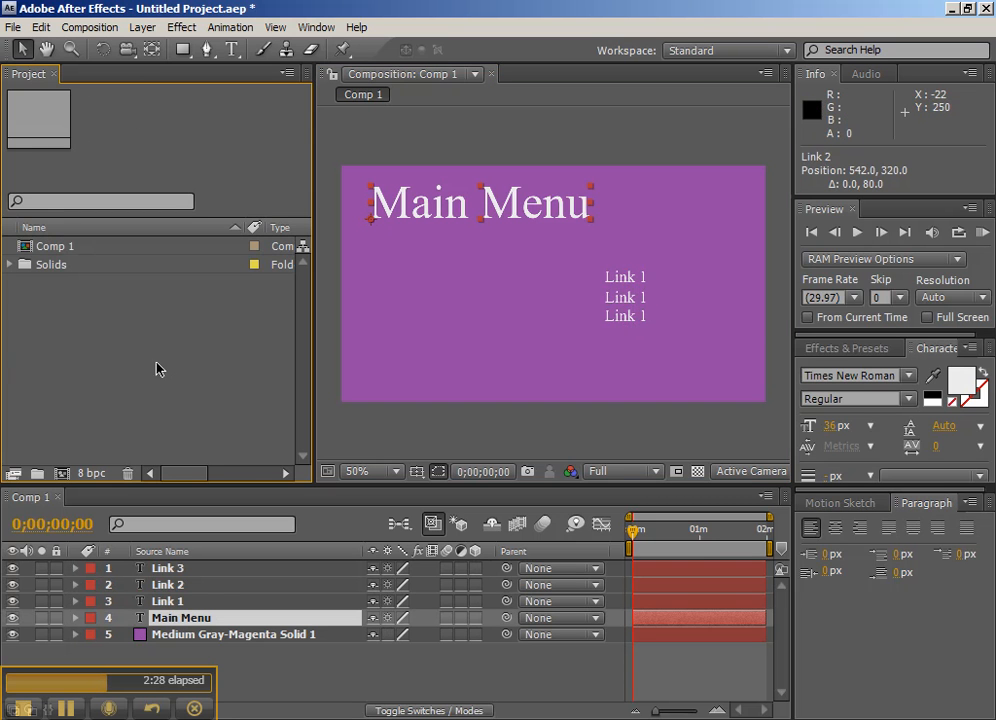
{"action": "left_click", "coordinate": [27, 249]}
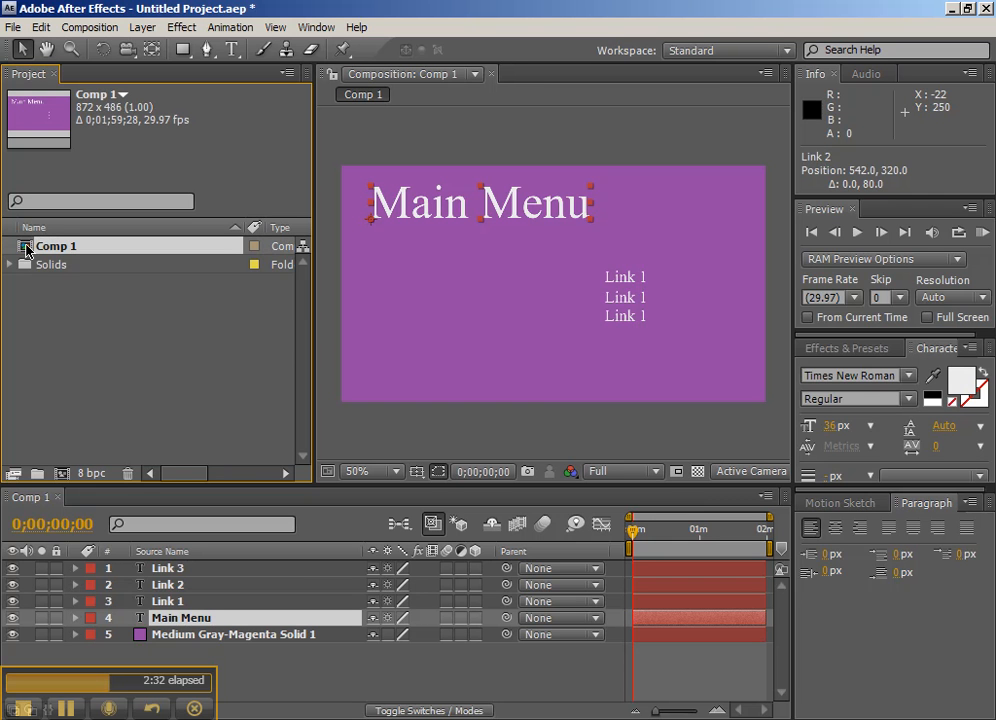
{"action": "left_click_drag", "start_coordinate": [27, 249], "coordinate": [61, 478]}
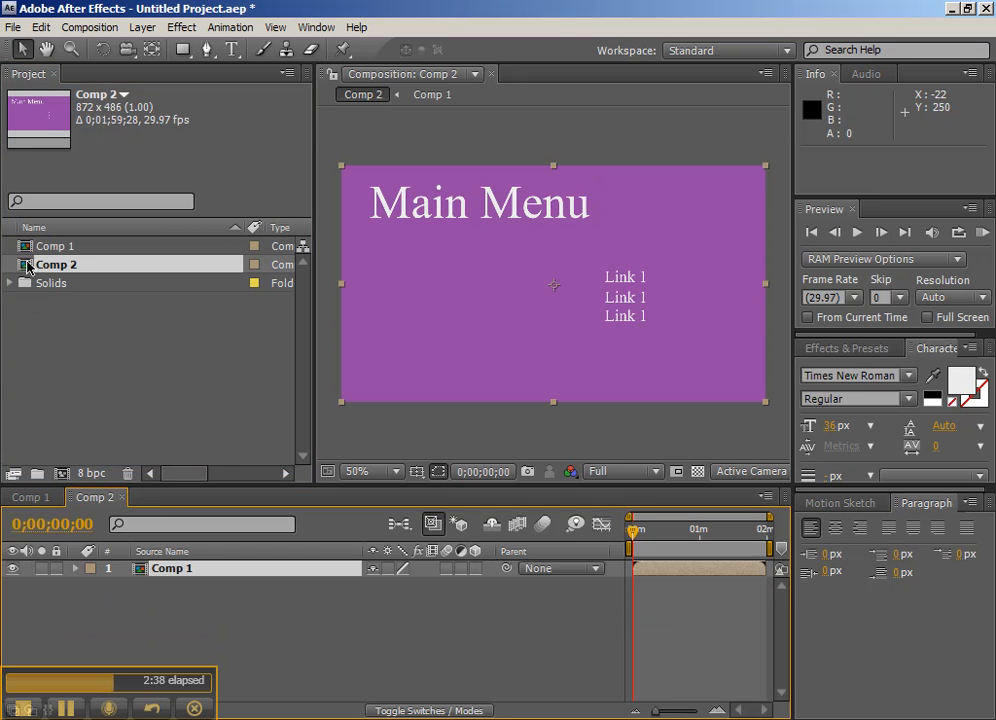
{"action": "key", "text": "ctrl+z"}
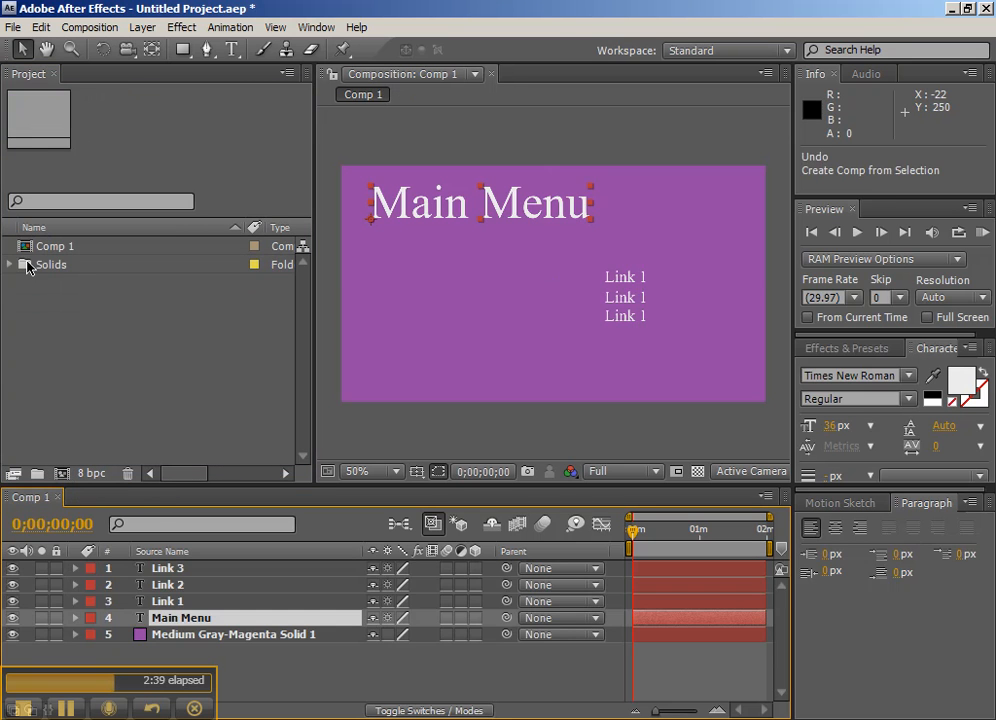
Create a new composition, Comp 2, with the NTSC DV Widescreen preset.
{"action": "left_click", "coordinate": [62, 476]}
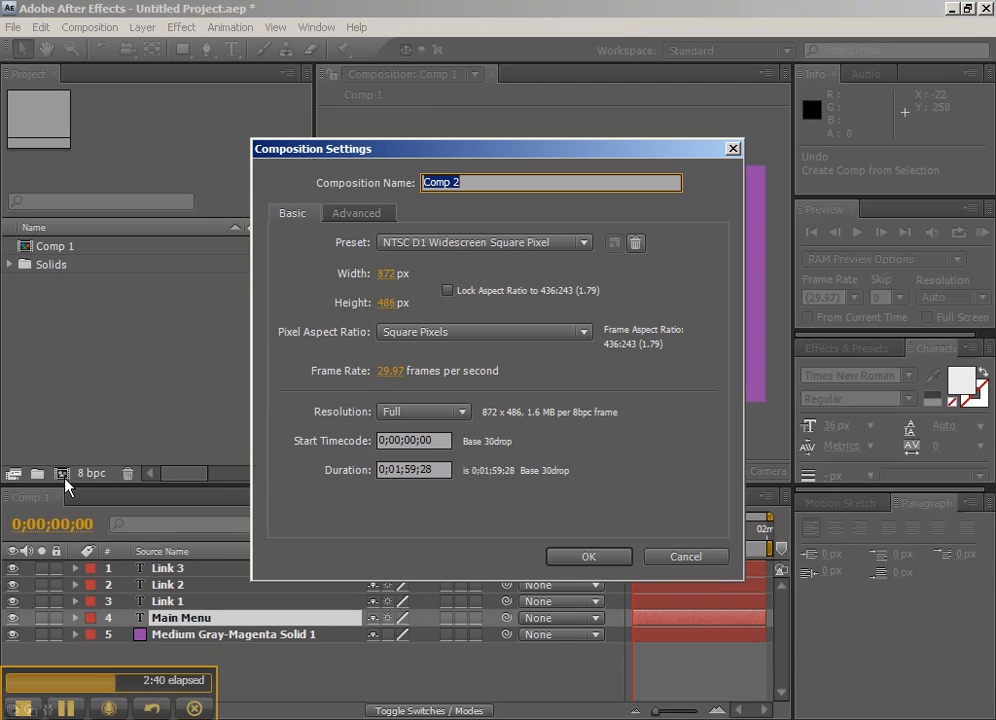
{"action": "left_click", "coordinate": [420, 469]}
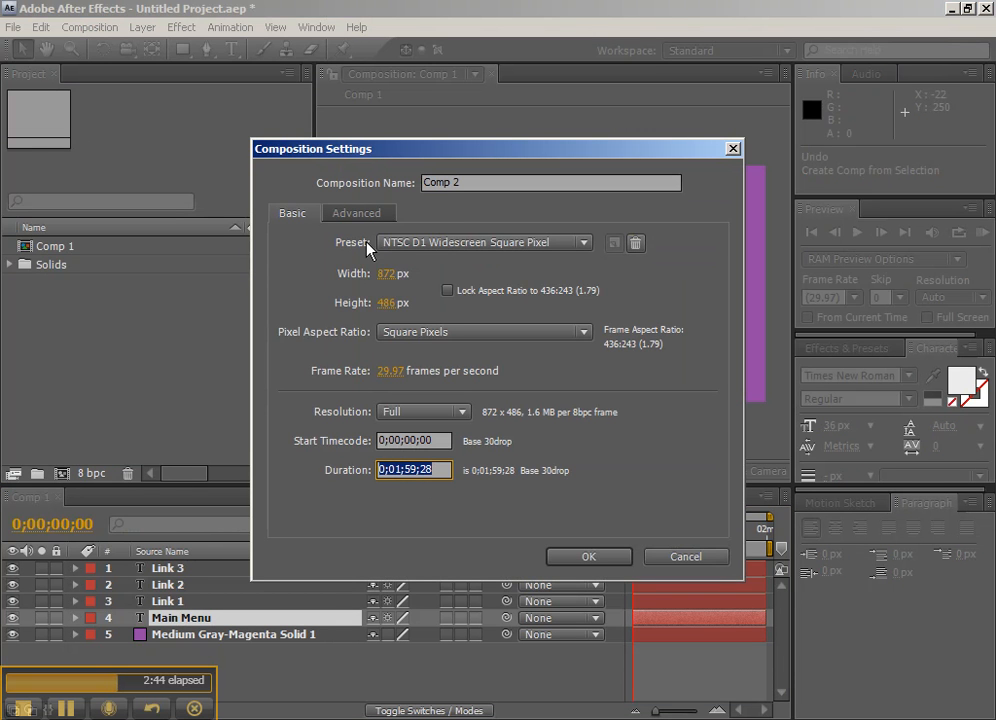
{"action": "left_click", "coordinate": [431, 250]}
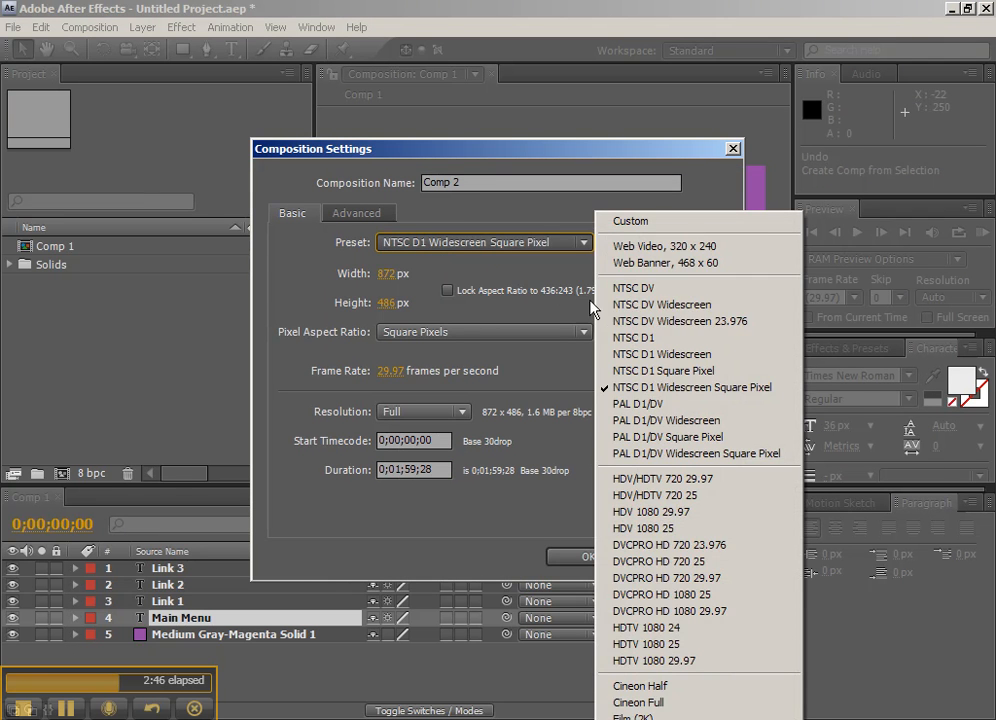
{"action": "left_click", "coordinate": [702, 306]}
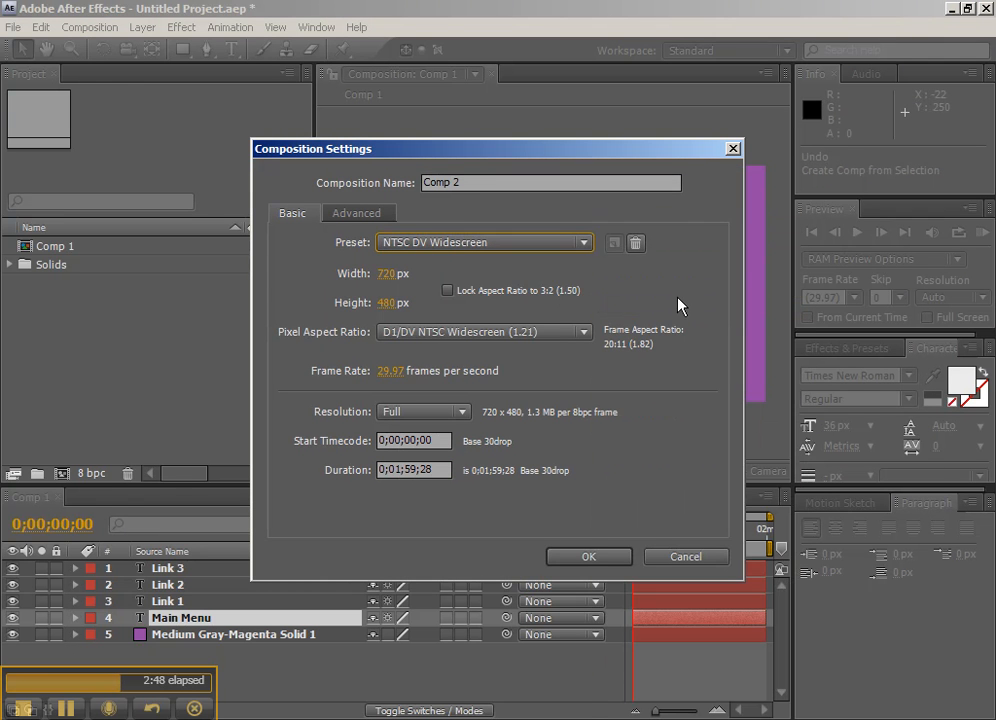
{"action": "left_click", "coordinate": [593, 557]}
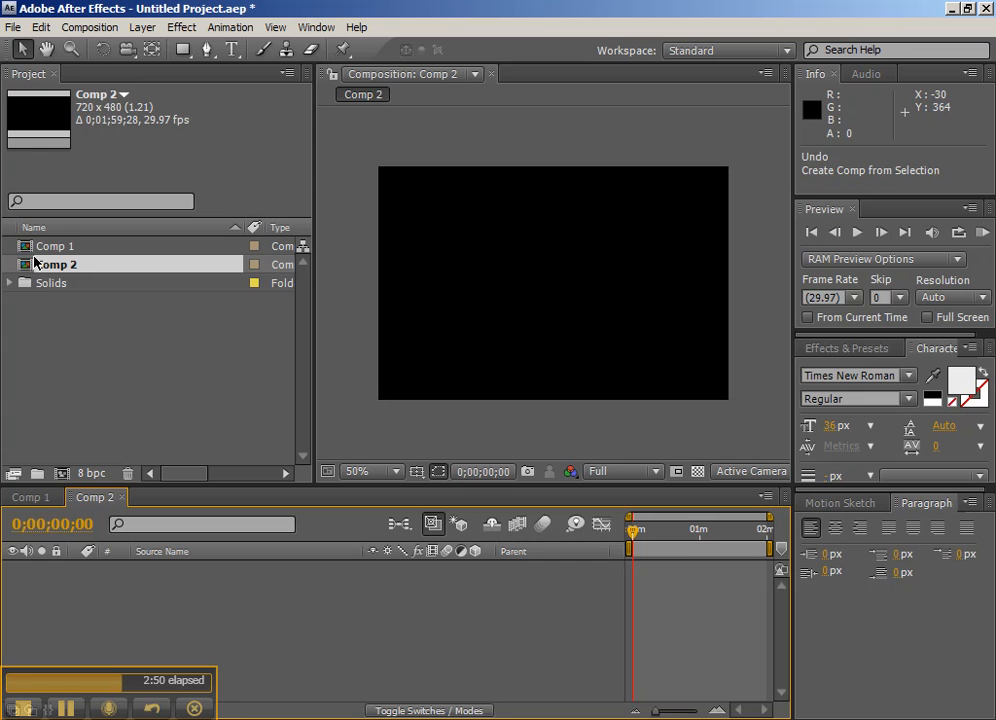
Turn on pixel aspect ratio correction in the view options of Comp 2.
{"action": "left_click", "coordinate": [765, 74]}
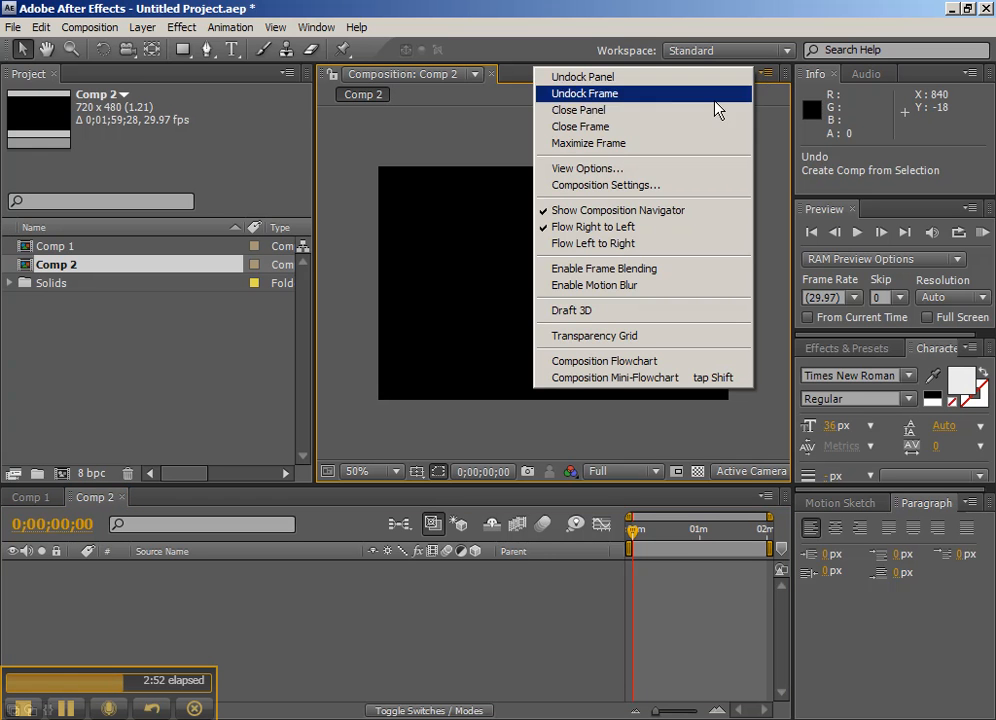
{"action": "left_click", "coordinate": [622, 168]}
{"action": "left_click", "coordinate": [342, 376]}
{"action": "left_click", "coordinate": [532, 421]}
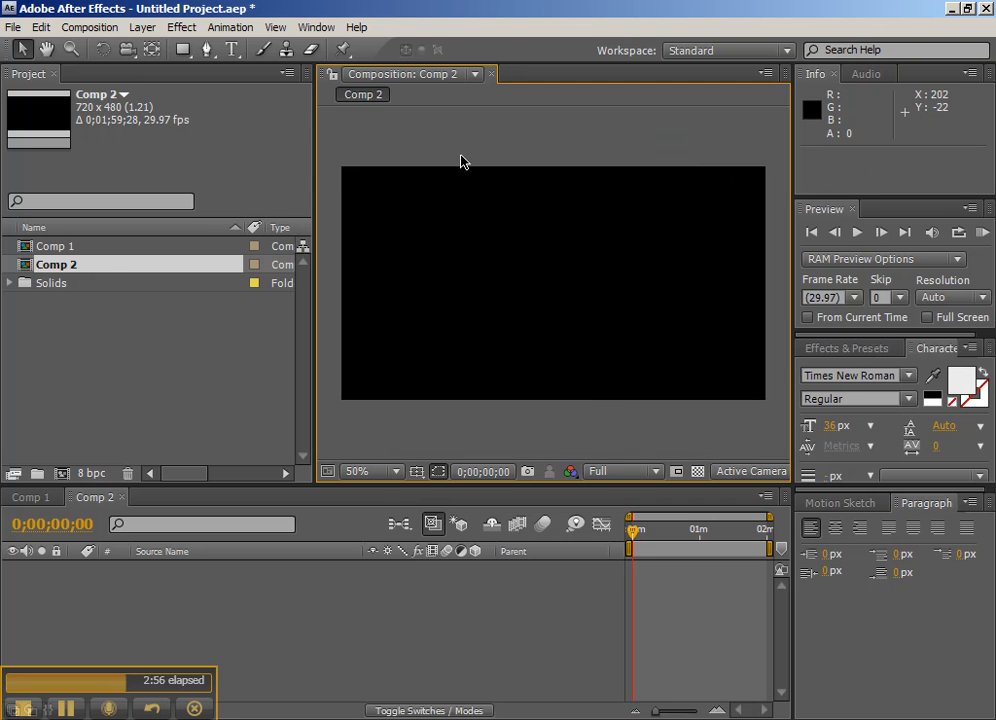
Nest Comp 1 inside Comp 2 and compare the frame sizes of the two compositions.
{"action": "left_click_drag", "start_coordinate": [24, 246], "coordinate": [24, 265]}
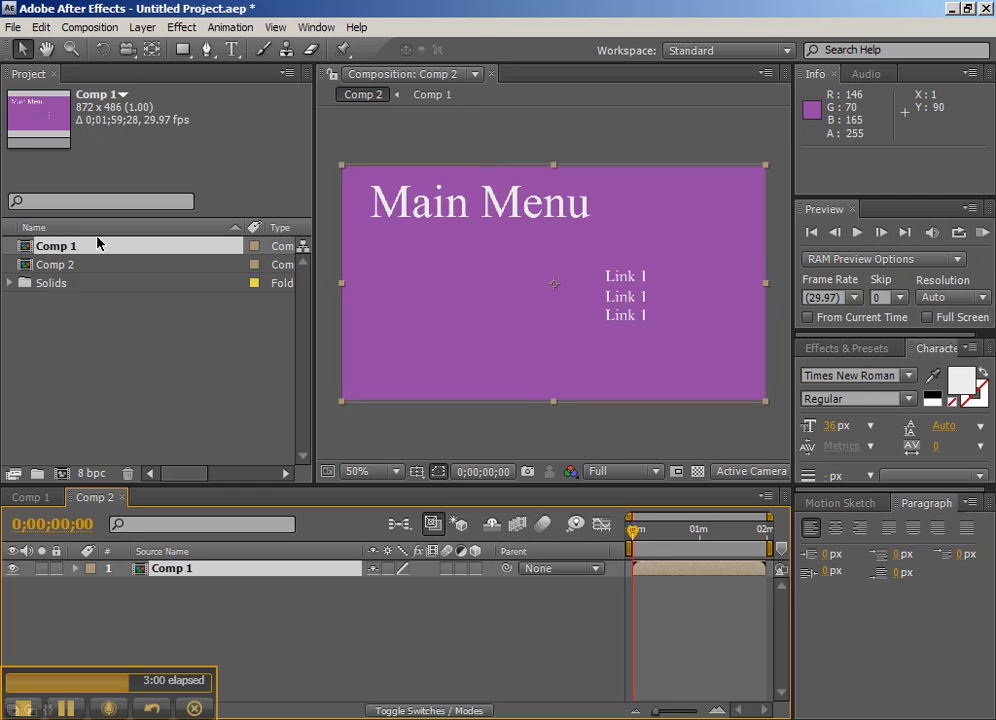
{"action": "left_click", "coordinate": [92, 170]}
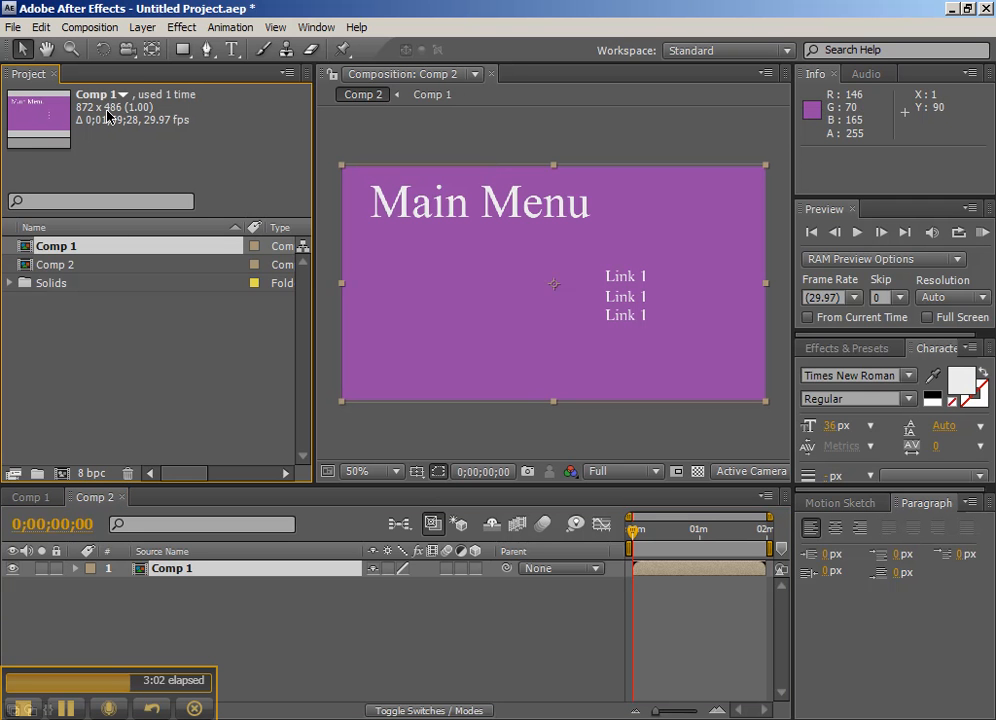
{"action": "left_click", "coordinate": [29, 263]}
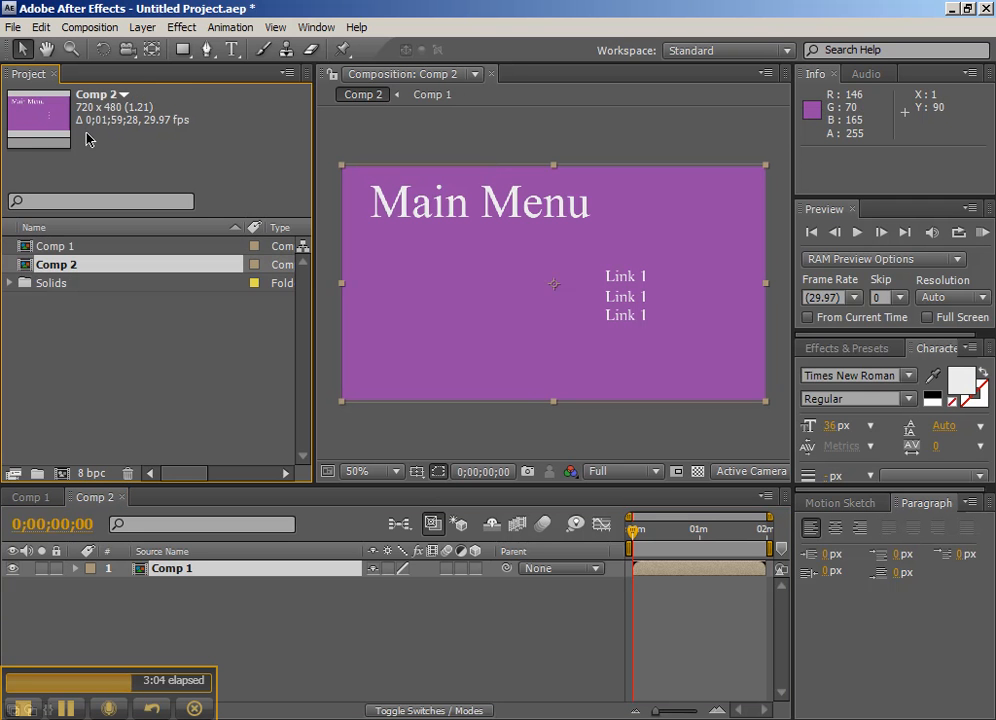
{"action": "left_click", "coordinate": [456, 155]}
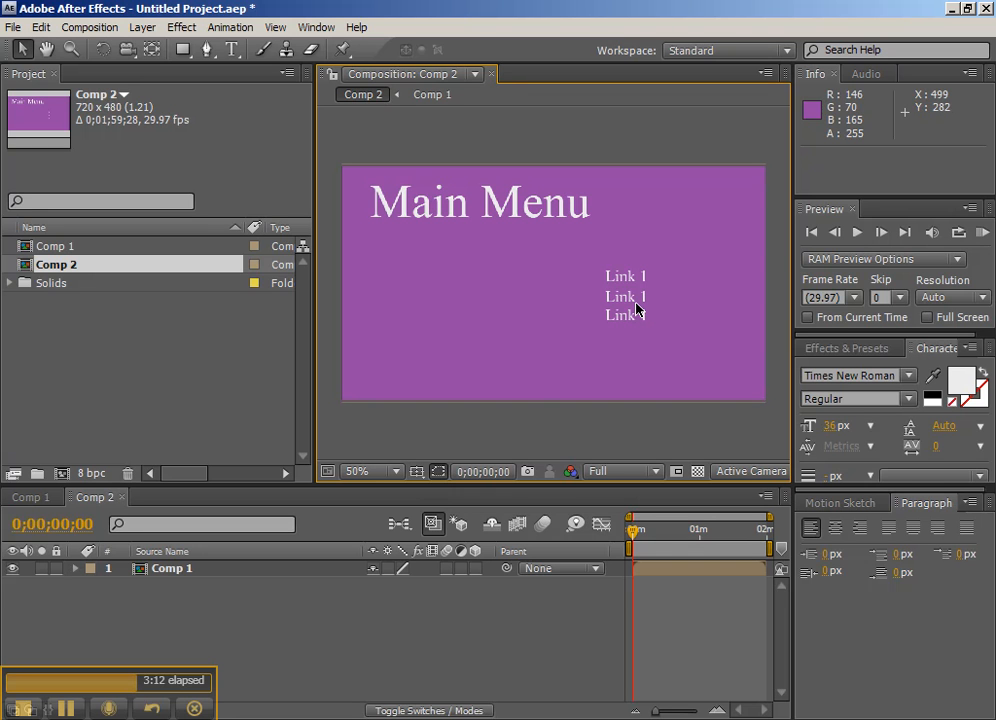
Open Comp 1 and add a composition marker at 0;00;05;00.
{"action": "left_click", "coordinate": [24, 250]}
{"action": "double_click", "coordinate": [24, 250]}
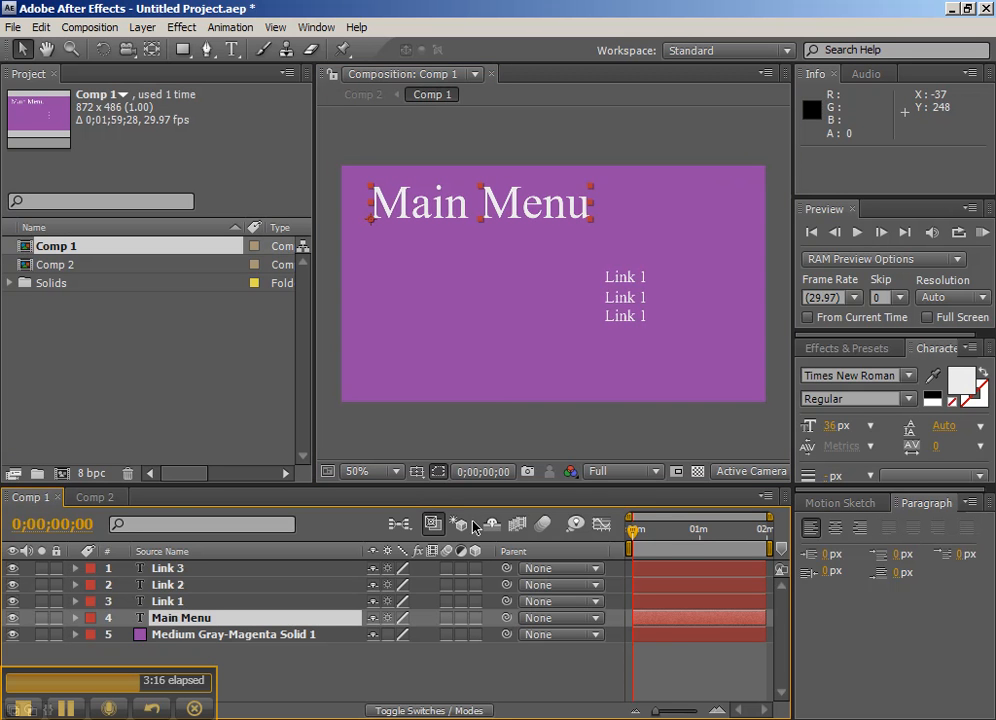
{"action": "mouse_move", "coordinate": [633, 535]}
{"action": "left_mouse_down"}
{"action": "mouse_move", "coordinate": [682, 531]}
{"action": "mouse_move", "coordinate": [625, 530]}
{"action": "left_mouse_up"}
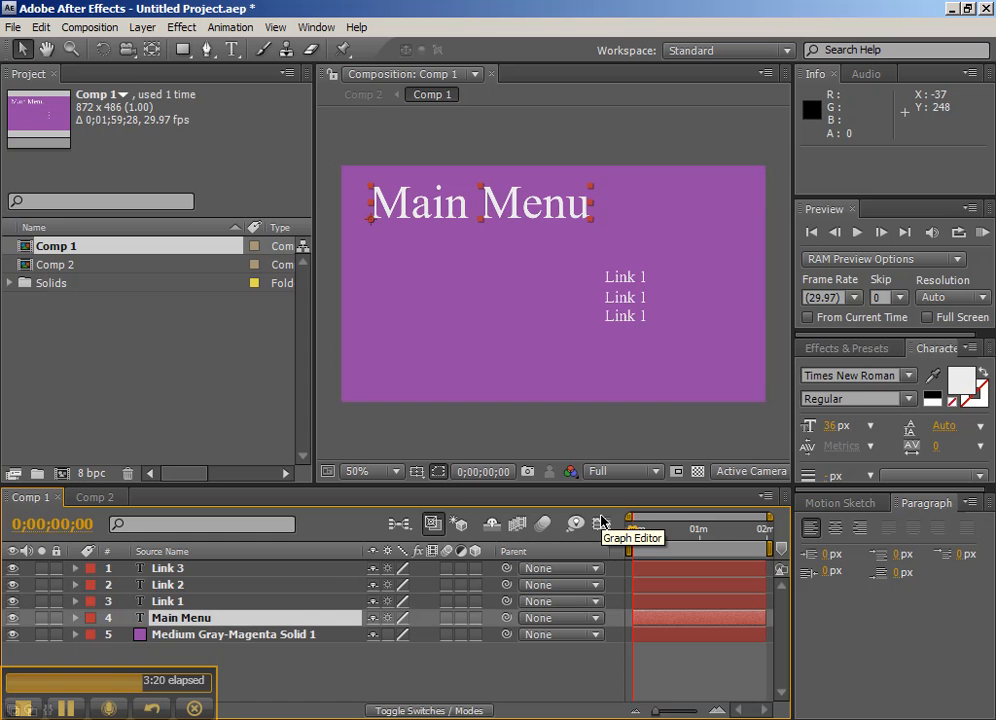
{"action": "left_click", "coordinate": [84, 525]}
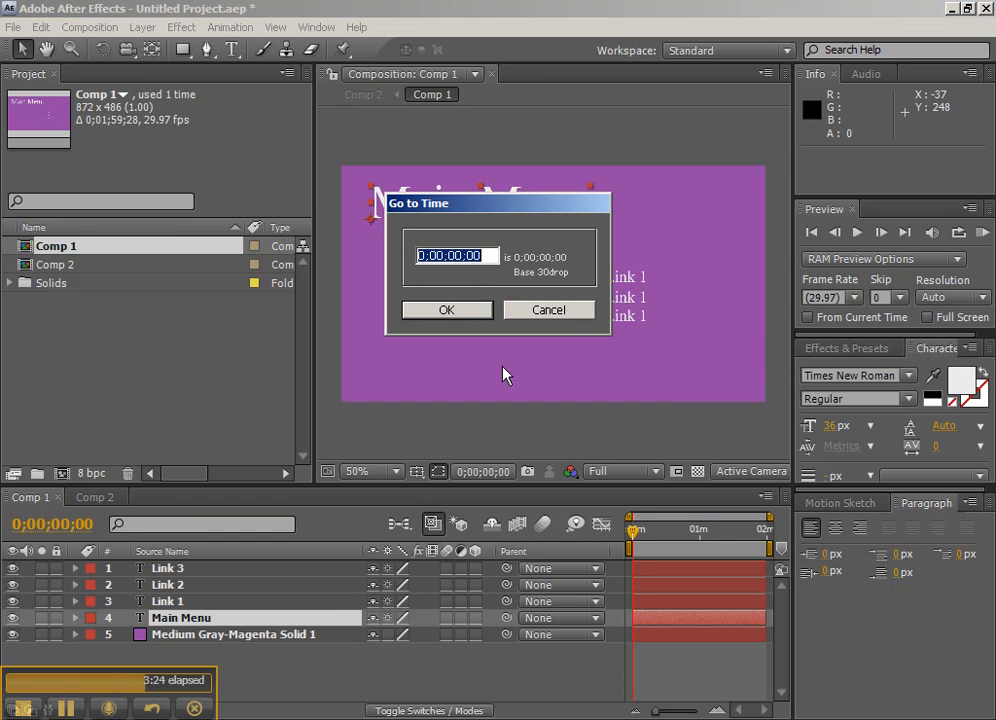
{"action": "type", "text": "500"}
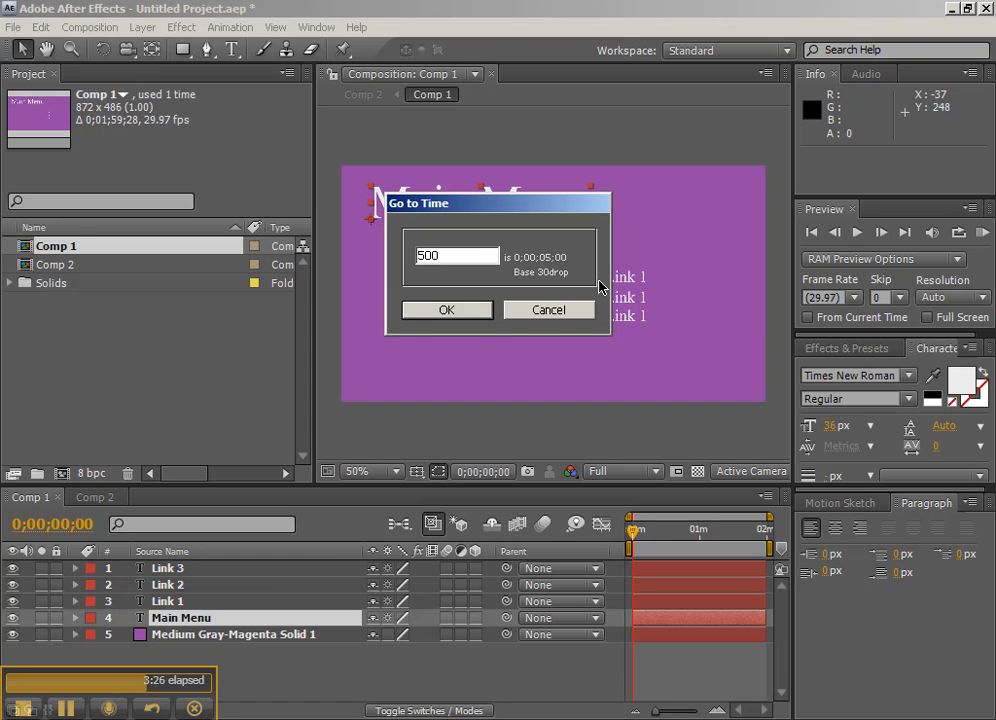
{"action": "key", "text": "Return"}
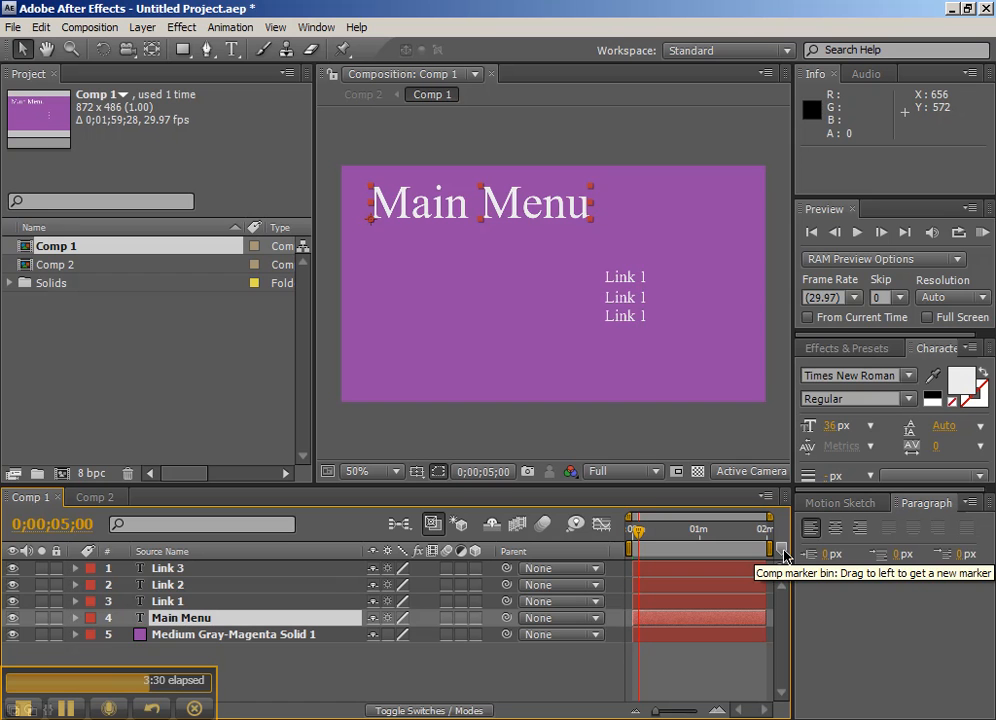
{"action": "left_click_drag", "start_coordinate": [784, 553], "coordinate": [643, 557]}
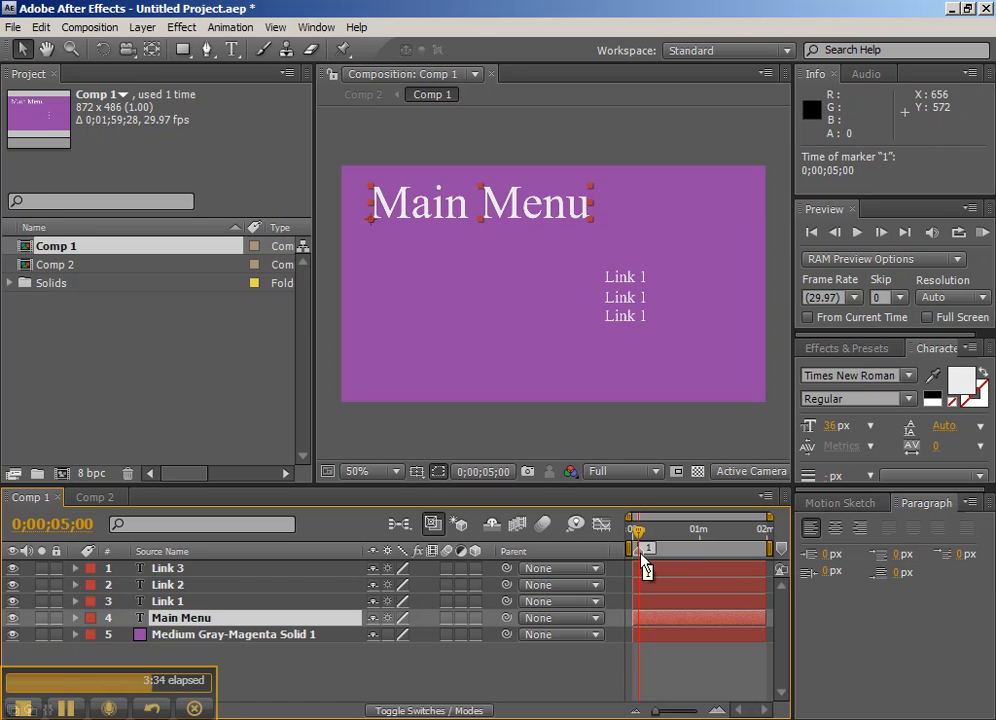
Set the comment of the five-second marker to "MAIN LOOP".
{"action": "mouse_move", "coordinate": [638, 531]}
{"action": "left_mouse_down"}
{"action": "mouse_move", "coordinate": [627, 535]}
{"action": "mouse_move", "coordinate": [640, 535]}
{"action": "left_mouse_up"}
{"action": "double_click", "coordinate": [642, 552]}
{"action": "type", "text": "MAIN LOOP"}
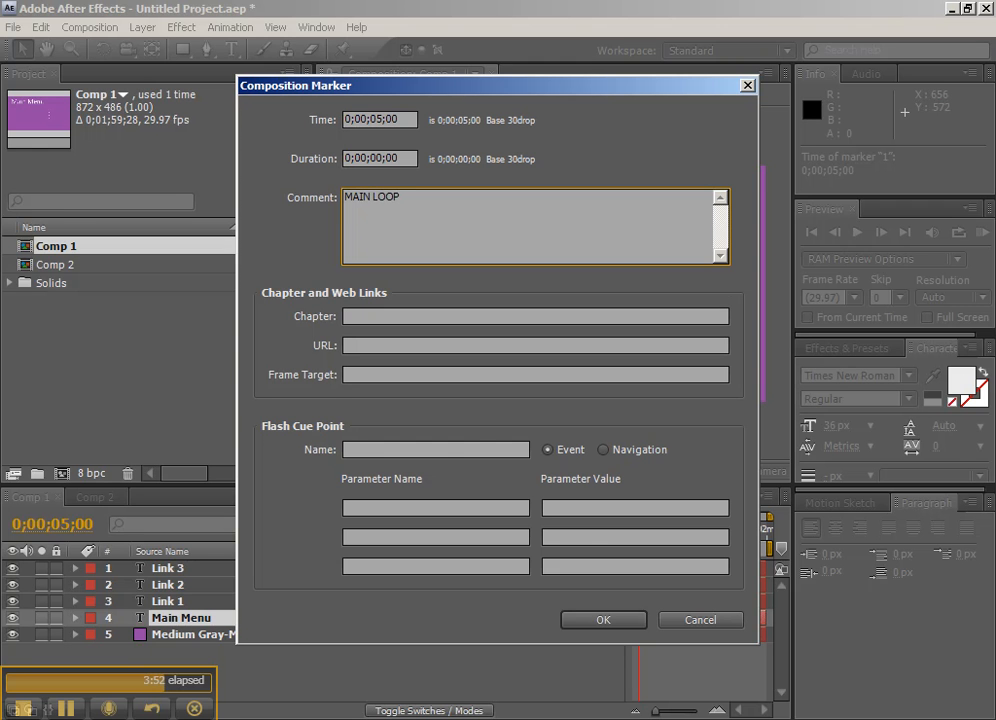
{"action": "left_click", "coordinate": [604, 620]}
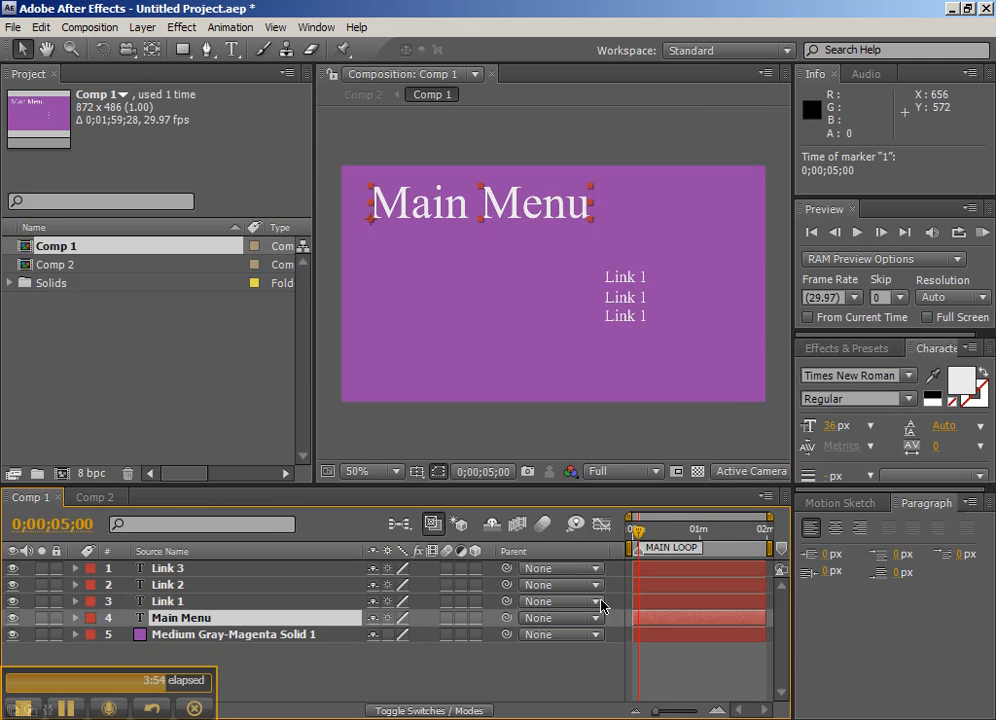
Move the current time to 0;00;30;00 and add a composition marker there.
{"action": "left_click", "coordinate": [79, 526]}
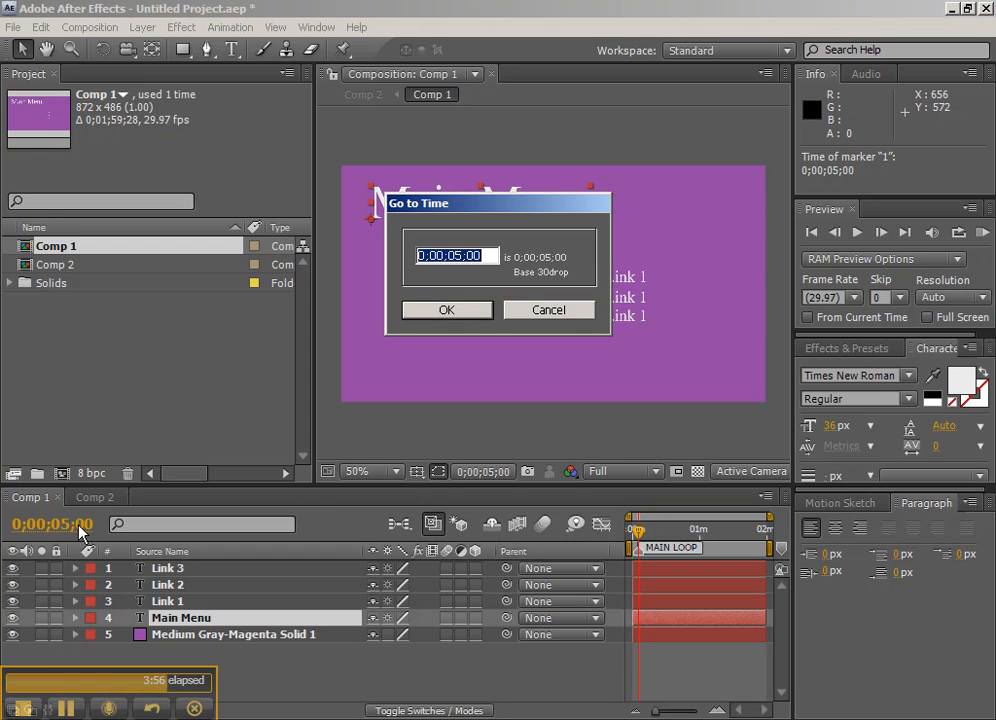
{"action": "type", "text": "30;0"}
{"action": "type", "text": "0"}
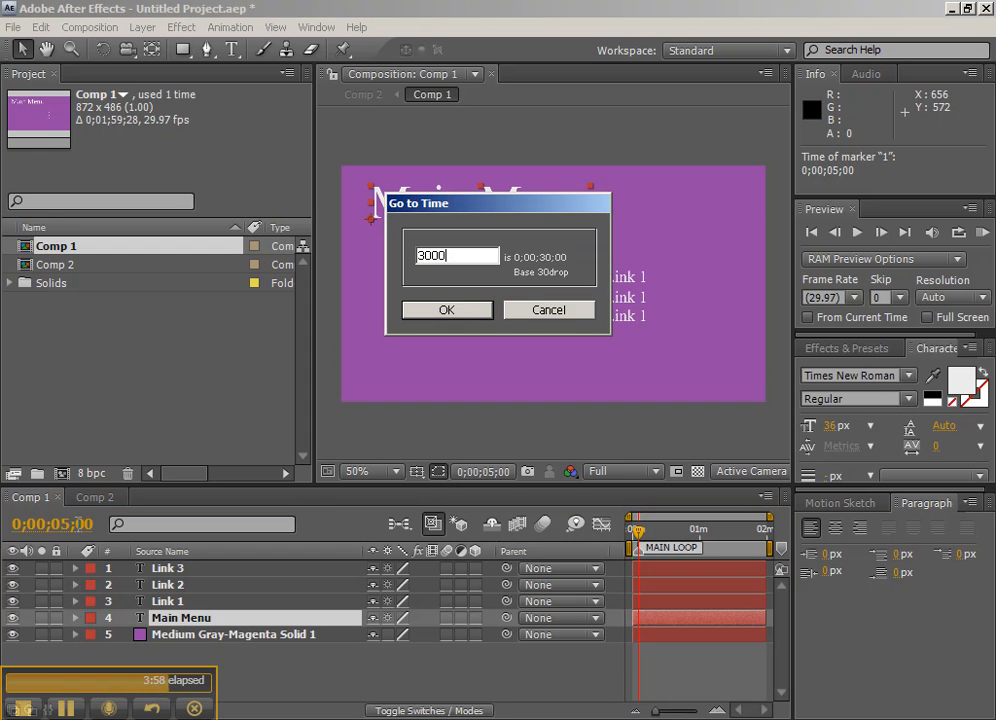
{"action": "key", "text": "Return"}
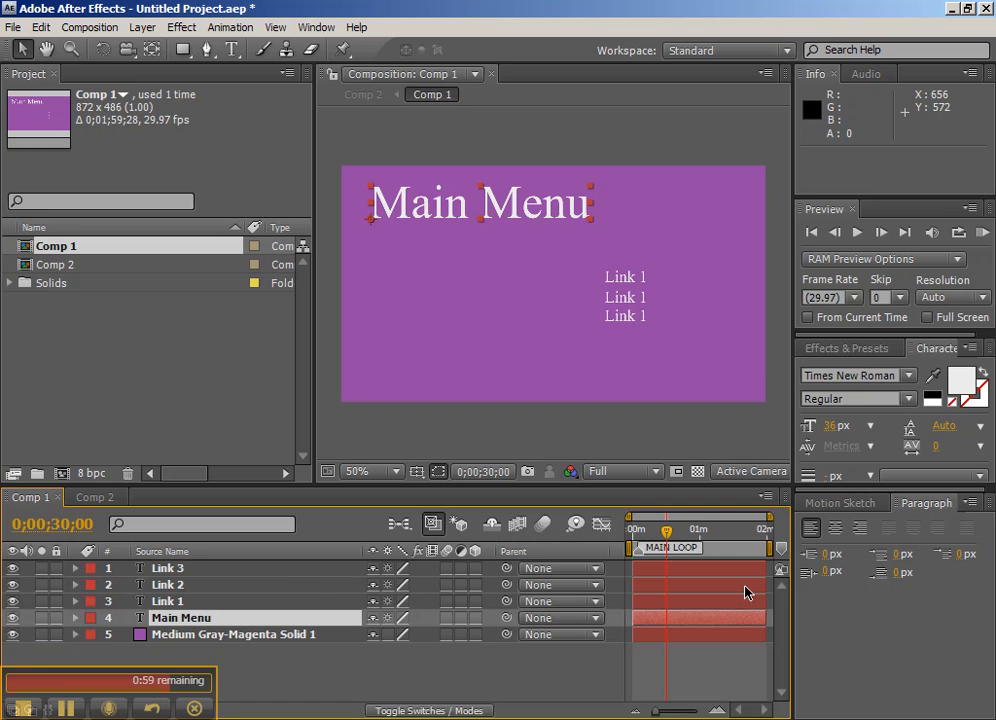
{"action": "left_click_drag", "start_coordinate": [778, 549], "coordinate": [665, 557]}
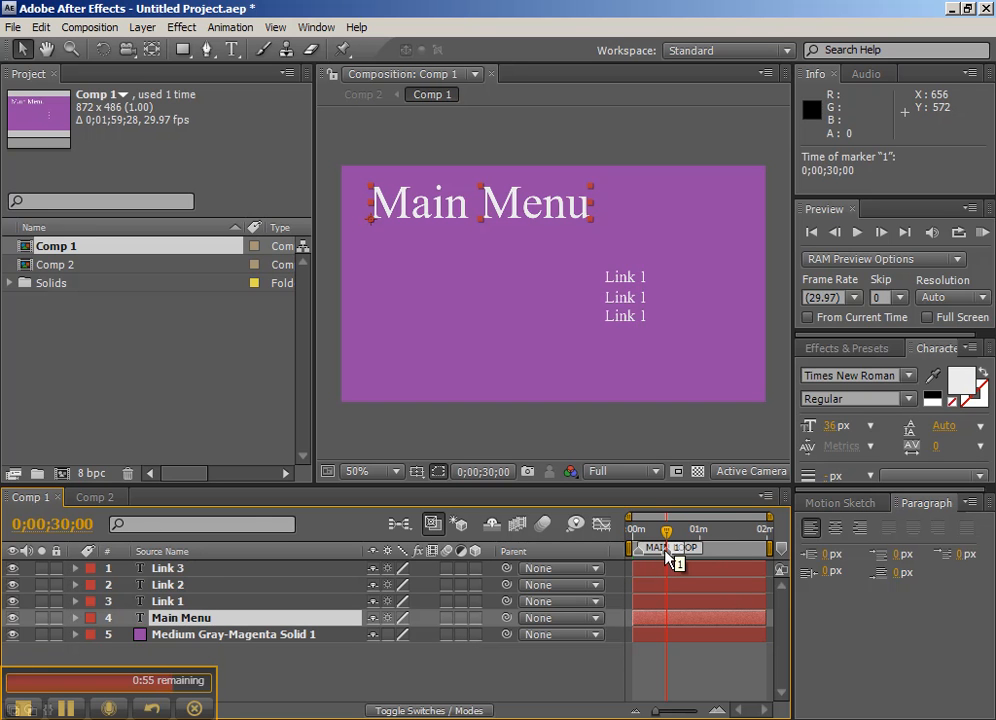
Set the comment of the 30-second marker to "TRANS to SUB1".
{"action": "double_click", "coordinate": [668, 553]}
{"action": "type", "text": "TRANS to SUBB1"}
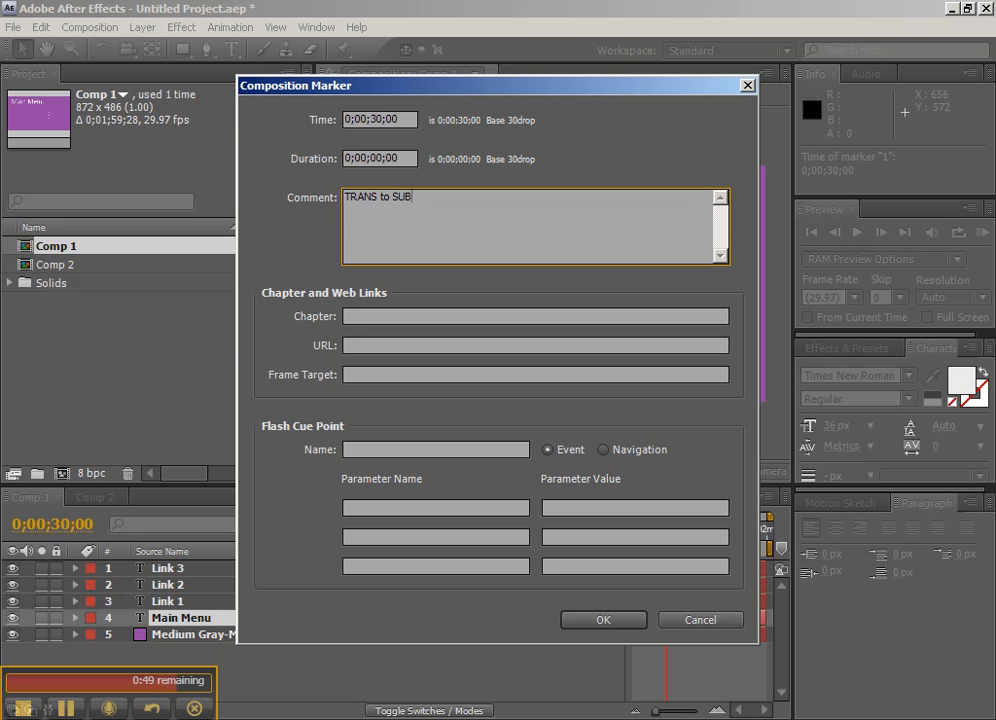
{"action": "key", "text": "BackSpace"}
{"action": "key", "text": "BackSpace"}
{"action": "type", "text": "1"}
{"action": "left_click", "coordinate": [606, 622]}
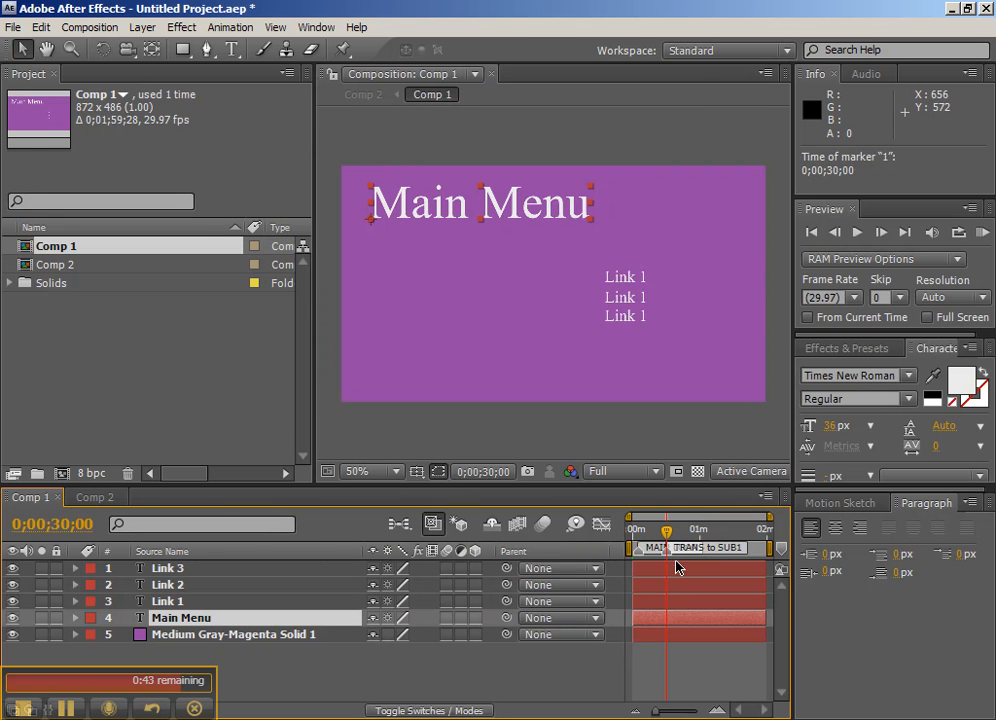
Move the current time to 0;00;33;00 and add a composition marker there.
{"action": "left_click", "coordinate": [43, 526]}
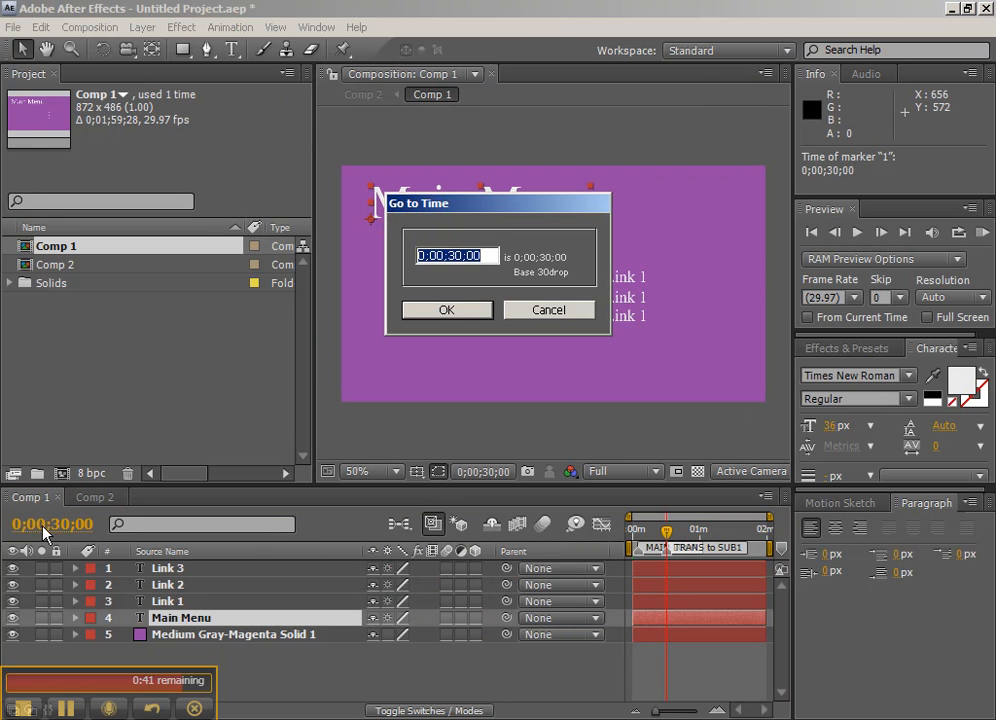
{"action": "type", "text": "3500"}
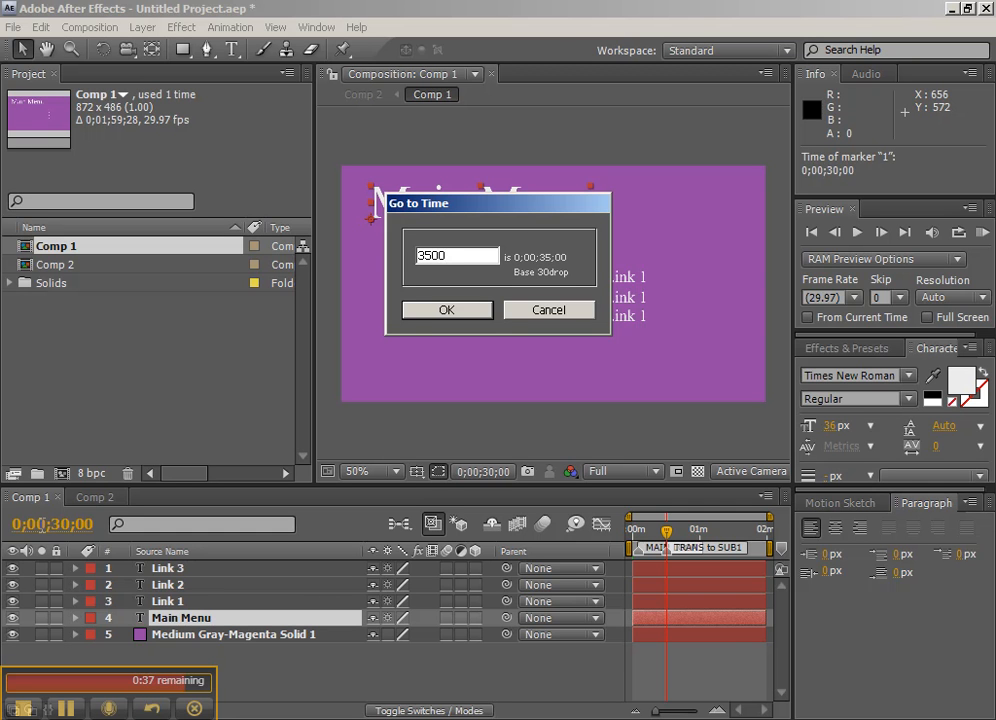
{"action": "key", "text": "BackSpace"}
{"action": "key", "text": "BackSpace"}
{"action": "key", "text": "BackSpace"}
{"action": "type", "text": "300"}
{"action": "key", "text": "Return"}
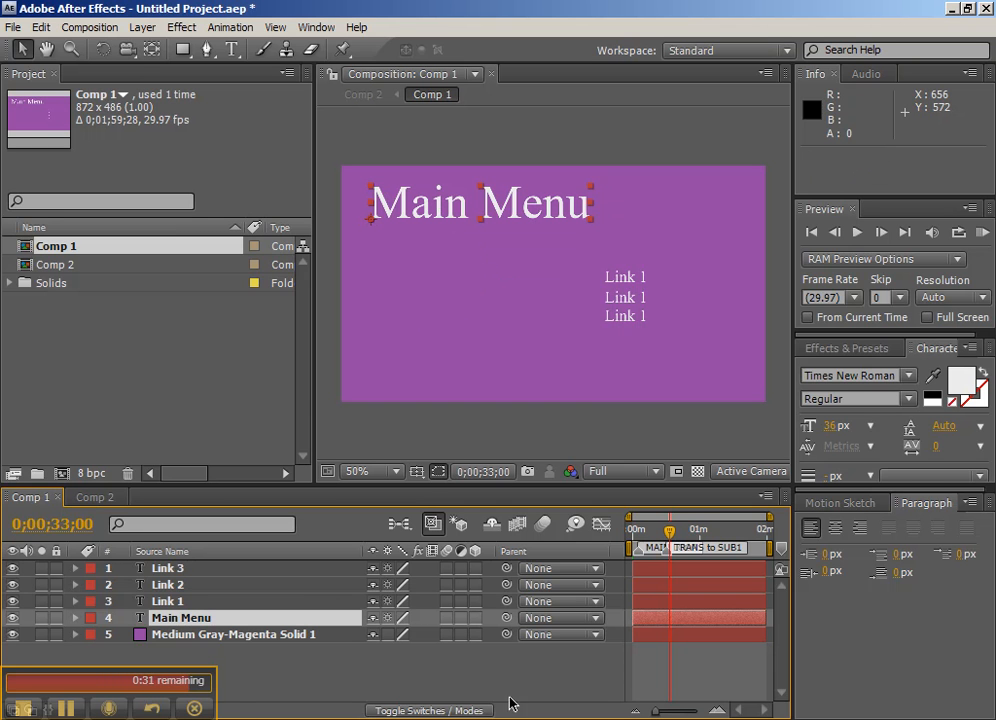
{"action": "left_click", "coordinate": [716, 711]}
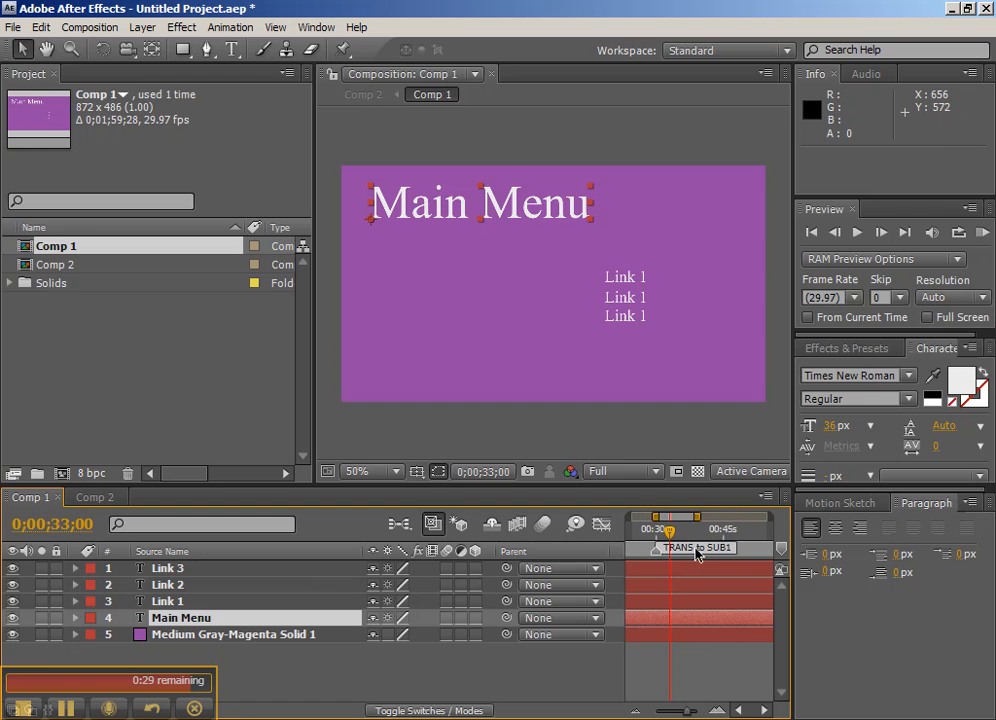
{"action": "left_click_drag", "start_coordinate": [735, 552], "coordinate": [672, 550]}
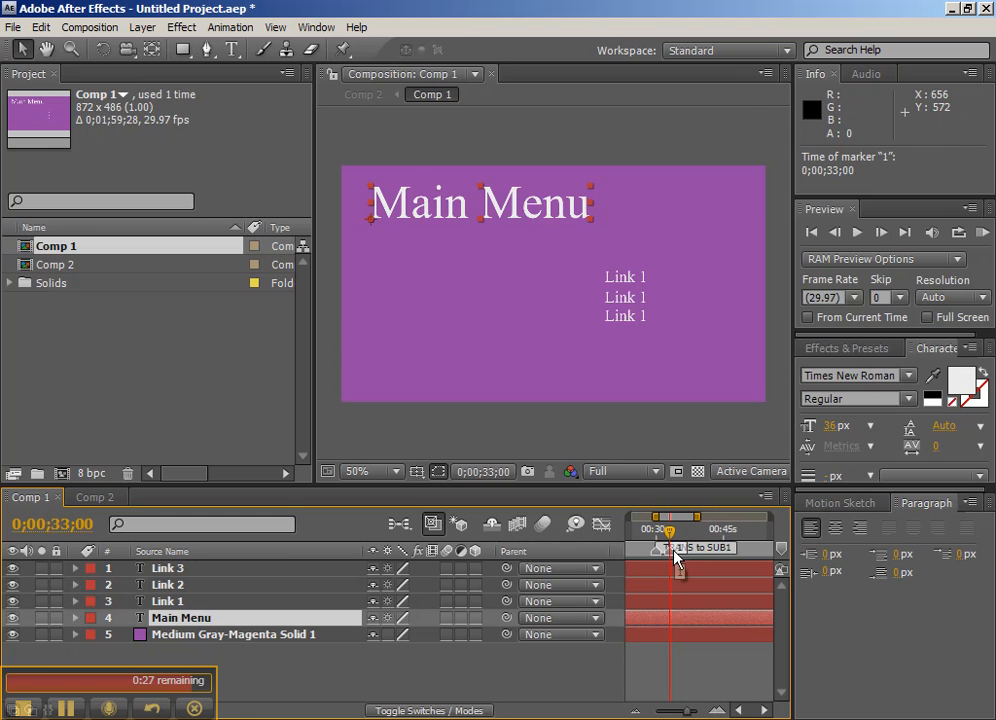
Set the comment of the 33-second marker to "SUB LOOP".
{"action": "double_click", "coordinate": [675, 555]}
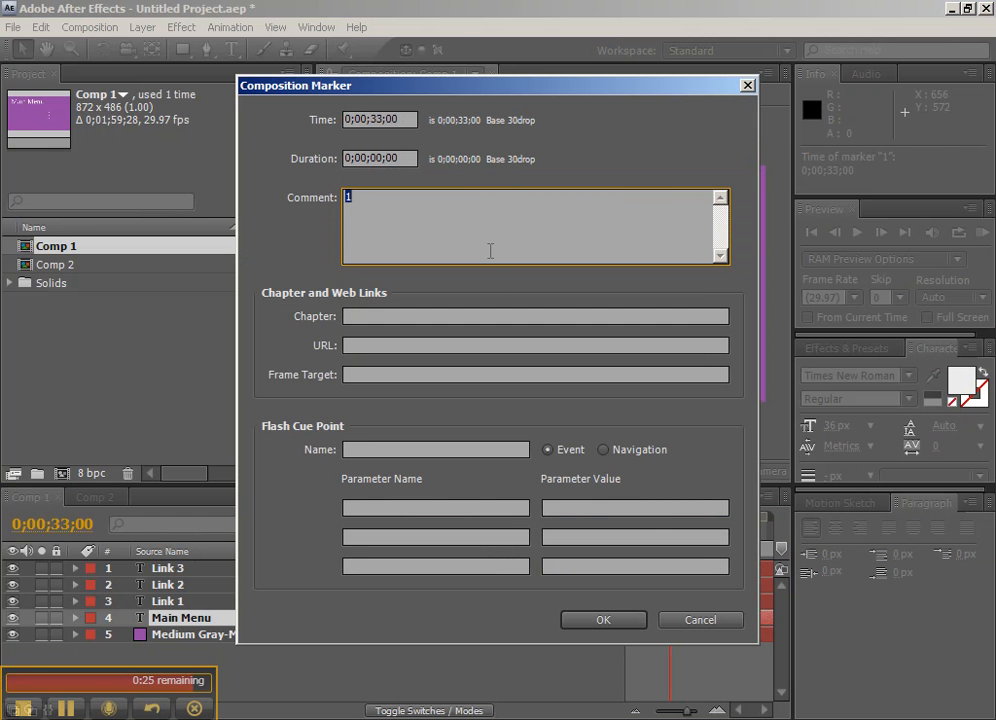
{"action": "type", "text": "SUB LOOP"}
{"action": "key", "text": "Return"}
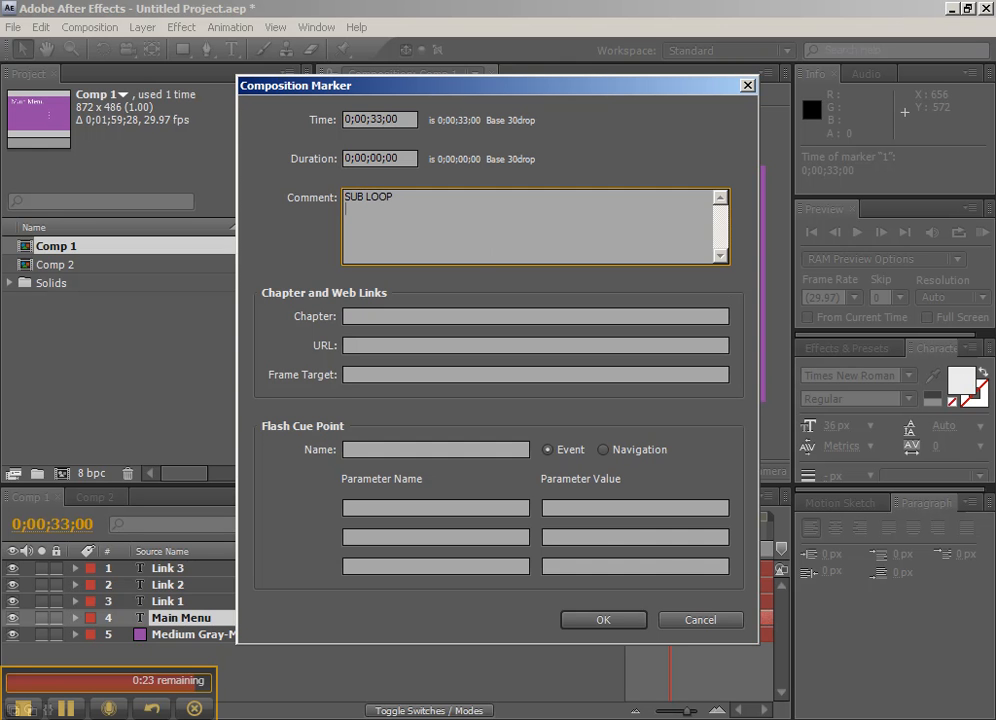
{"action": "left_click", "coordinate": [618, 624]}
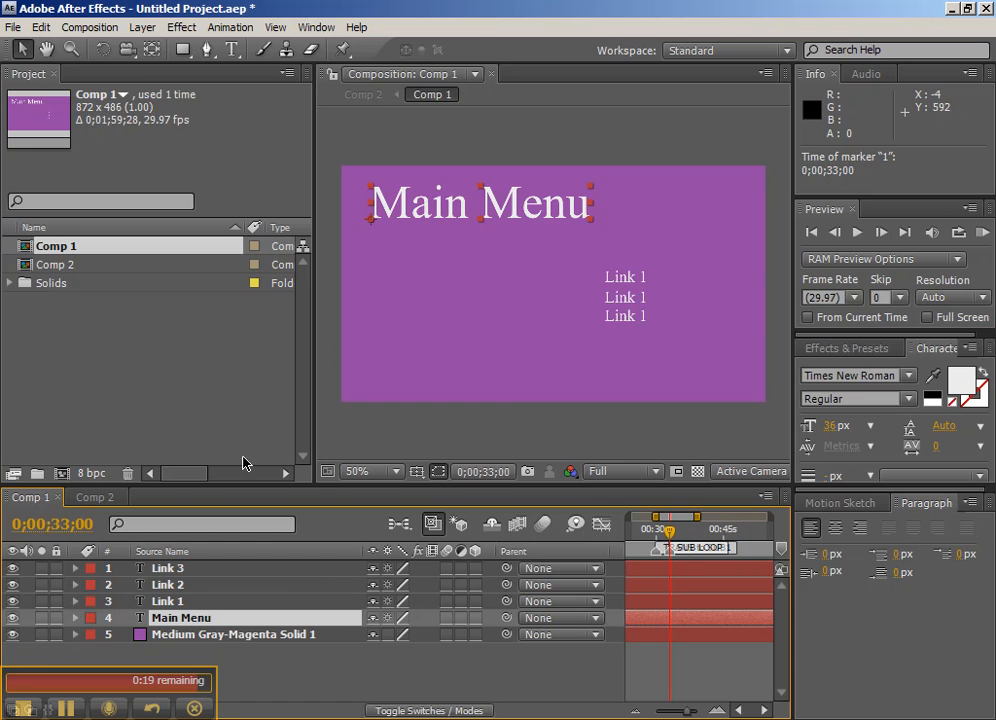
Add Comp 1 with its markers to Comp 2 again and delete the older Comp 1 layer without markers.
{"action": "double_click", "coordinate": [30, 265]}
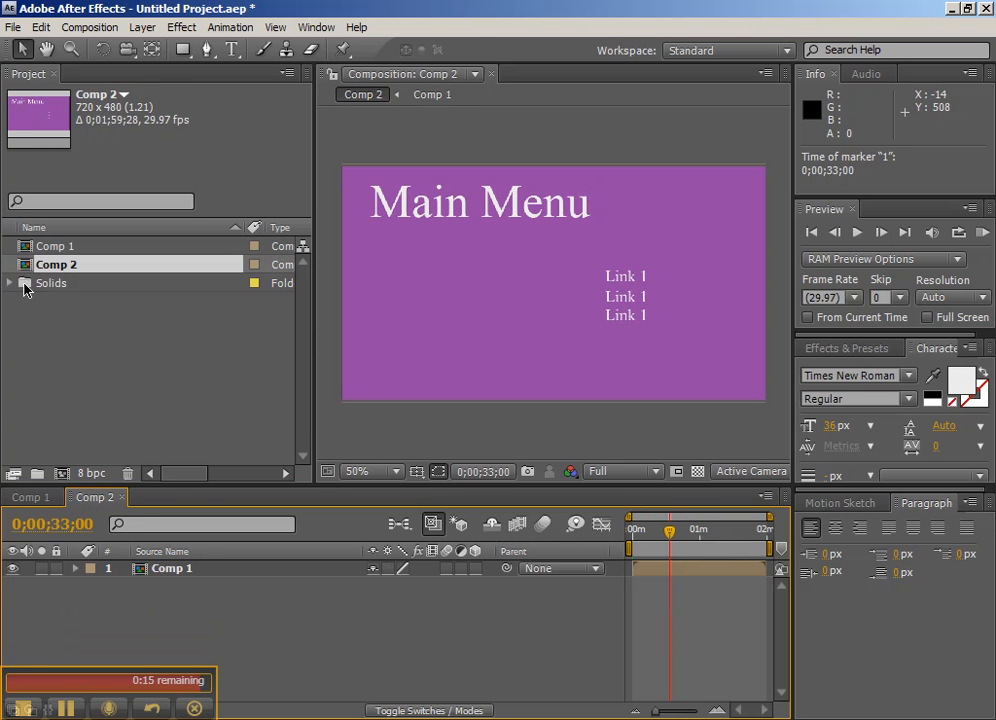
{"action": "left_click", "coordinate": [196, 568]}
{"action": "left_click_drag", "start_coordinate": [60, 246], "coordinate": [80, 268]}
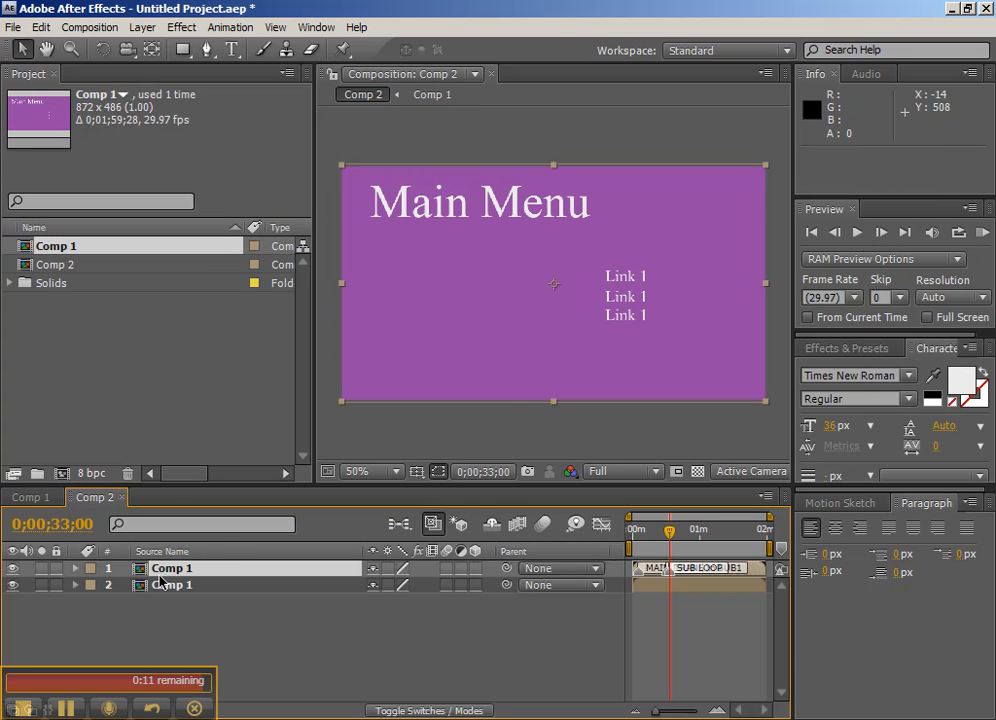
{"action": "left_click", "coordinate": [122, 585]}
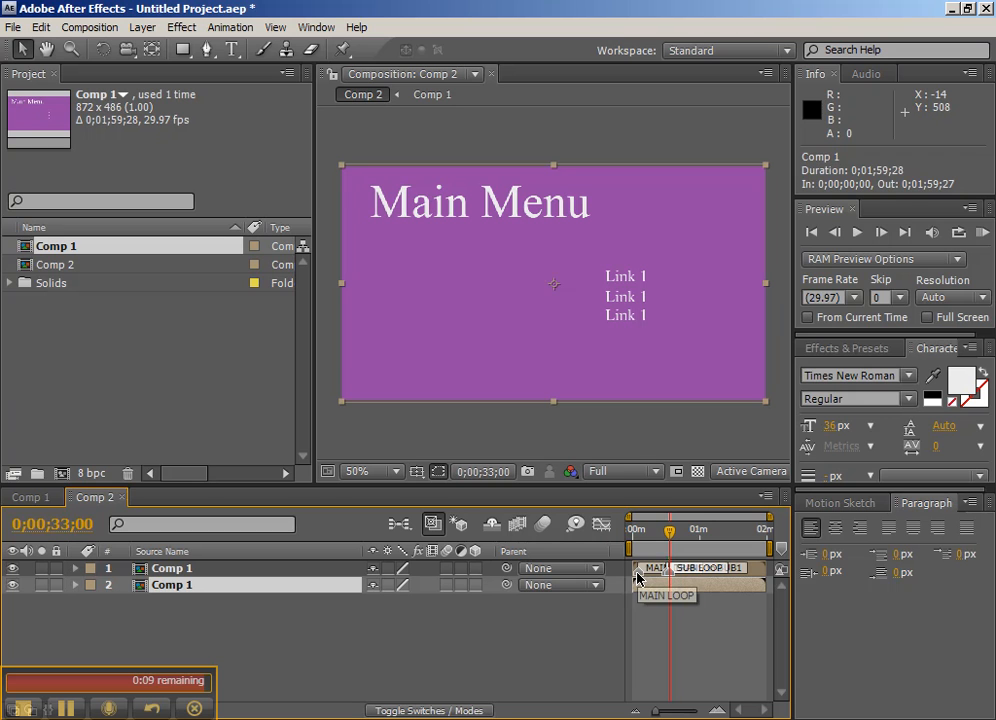
{"action": "key", "text": "Delete"}
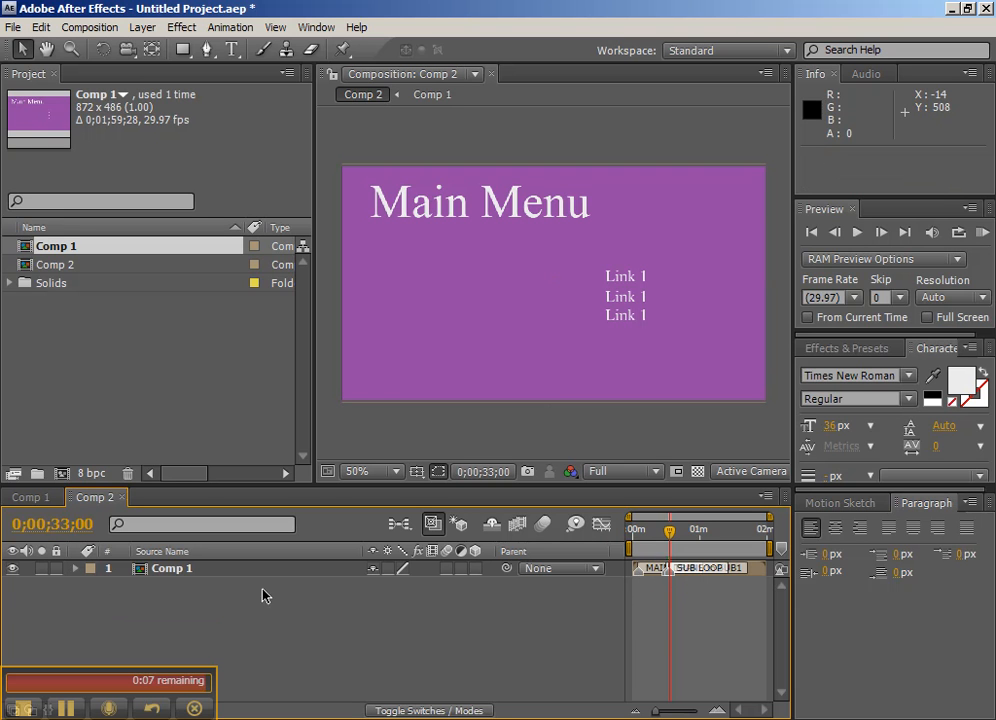